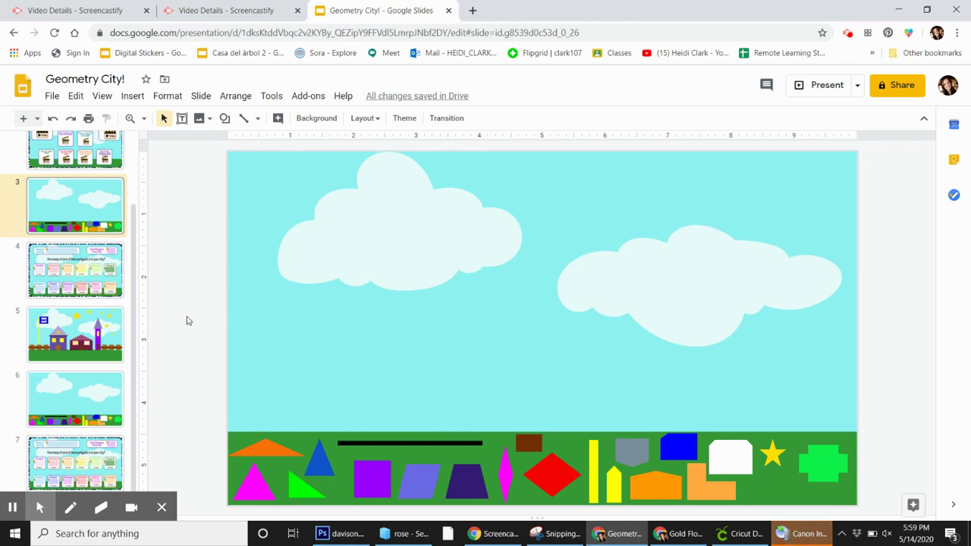
# - Preview the polygon-counting and help-video slides, then open the city-building slide
pyautogui.click(95, 273)
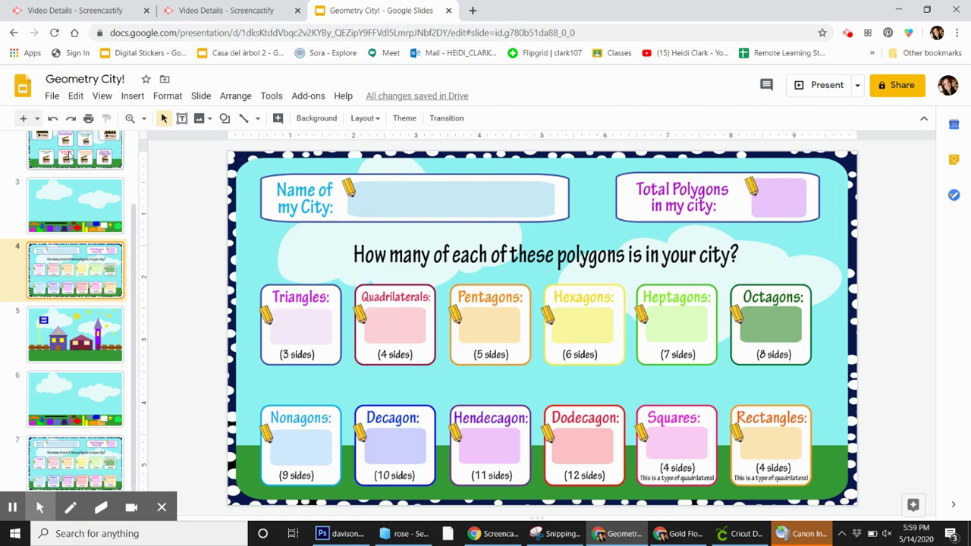
pyautogui.click(68, 151)
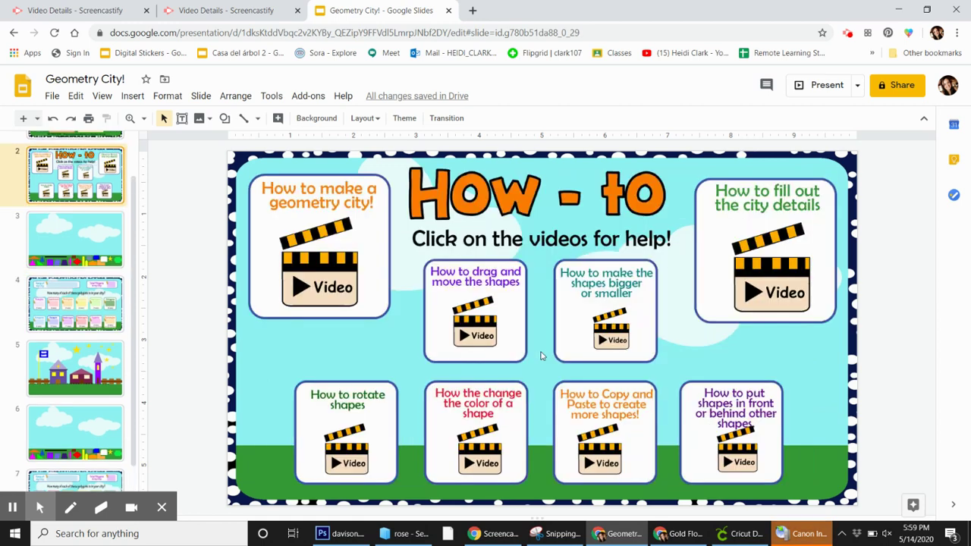
pyautogui.click(484, 322)
pyautogui.click(603, 324)
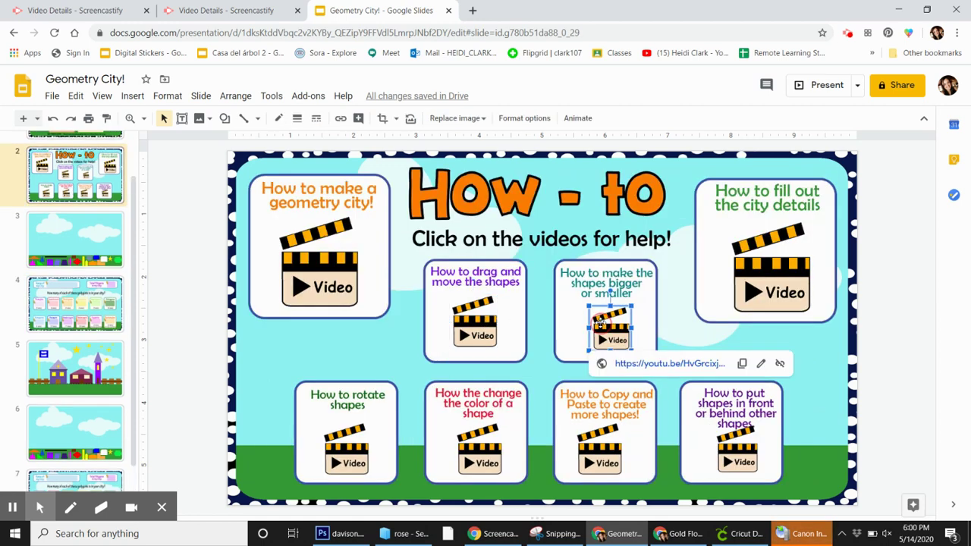
pyautogui.click(485, 455)
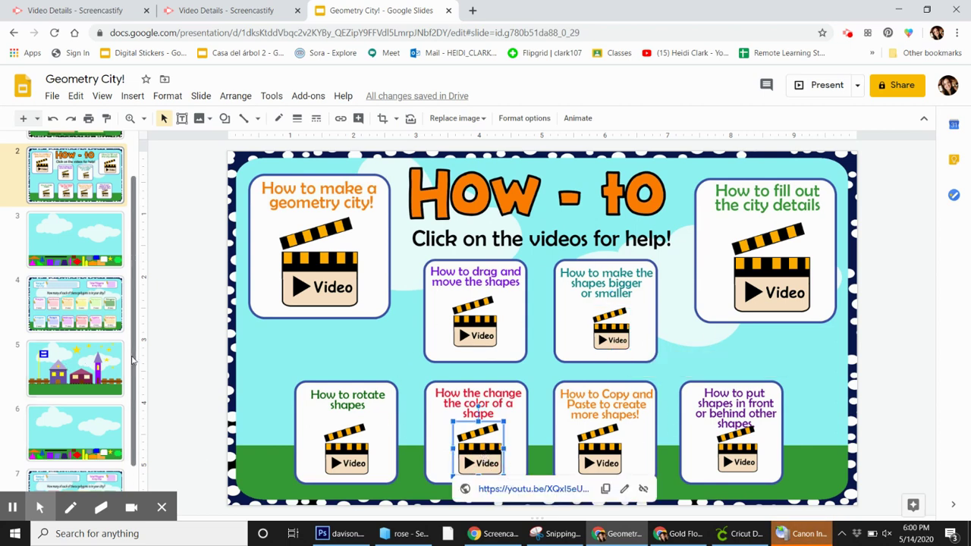
pyautogui.scroll(-1, 134, 361)
pyautogui.click(108, 400)
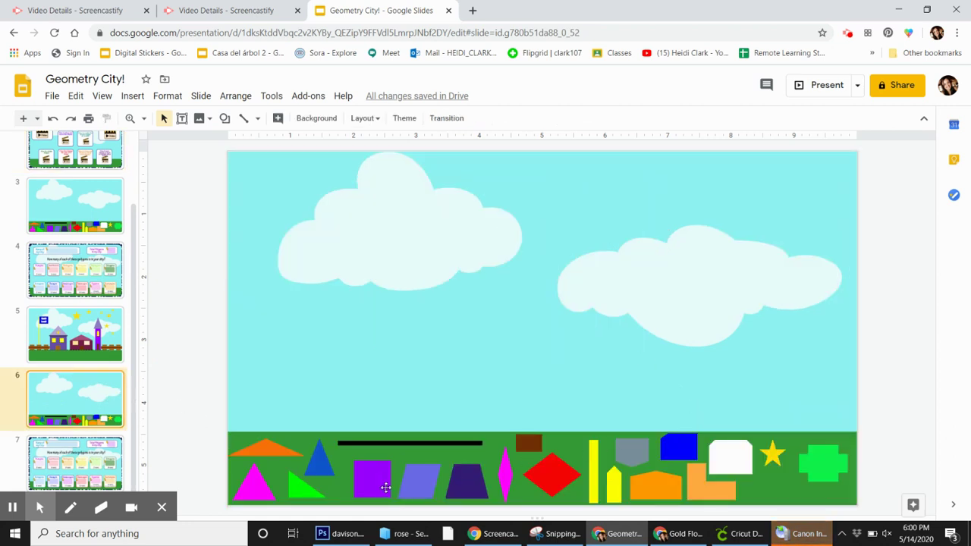
# - Build a house from an enlarged purple square with a large orange triangle roof
pyautogui.keyDown('ctrl'); pyautogui.moveTo(374, 476); pyautogui.dragTo(467, 363); pyautogui.keyUp('ctrl')
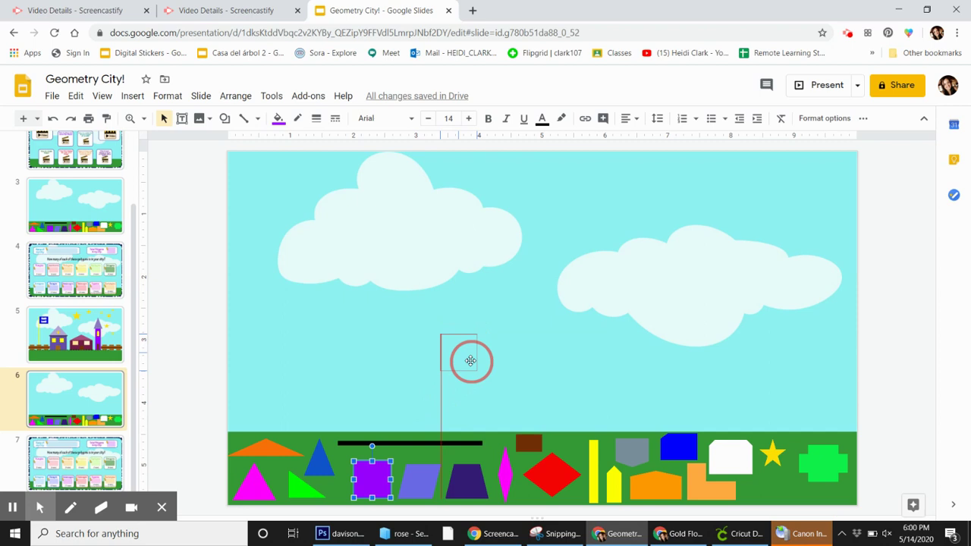
pyautogui.moveTo(477, 371); pyautogui.dragTo(553, 434)
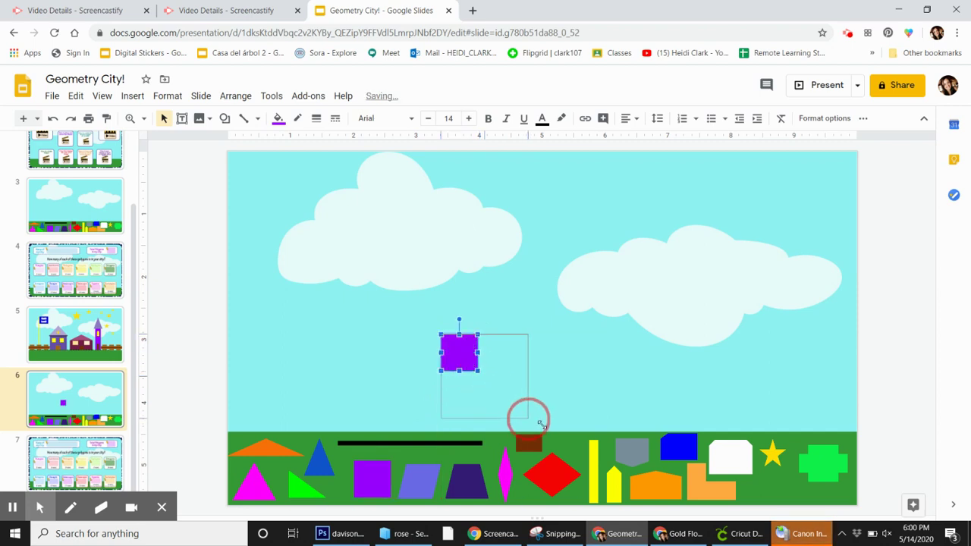
pyautogui.click(595, 414)
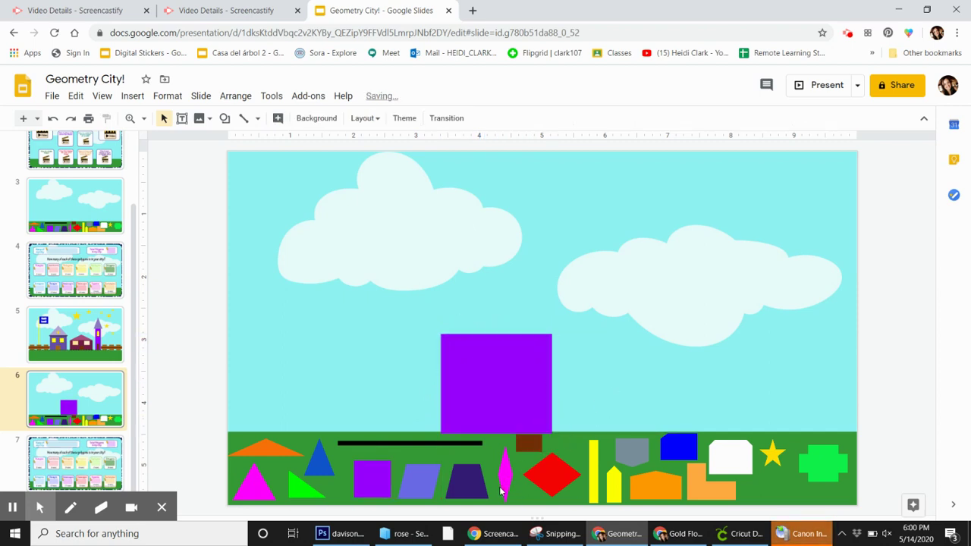
pyautogui.moveTo(269, 448)
pyautogui.keyDown('ctrl'); pyautogui.mouseDown()
pyautogui.moveTo(450, 310)
pyautogui.moveTo(604, 348)
pyautogui.mouseUp(); pyautogui.keyUp('ctrl')
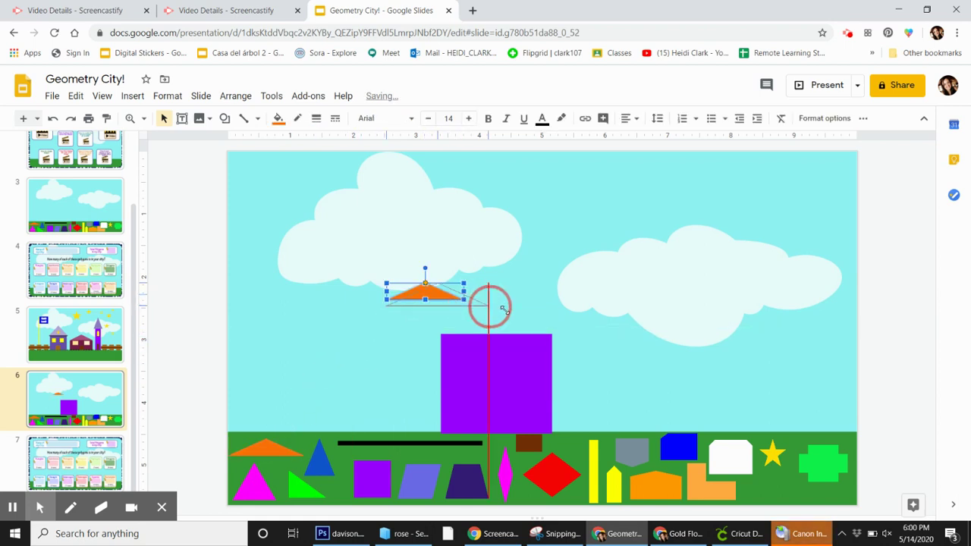
pyautogui.click(629, 383)
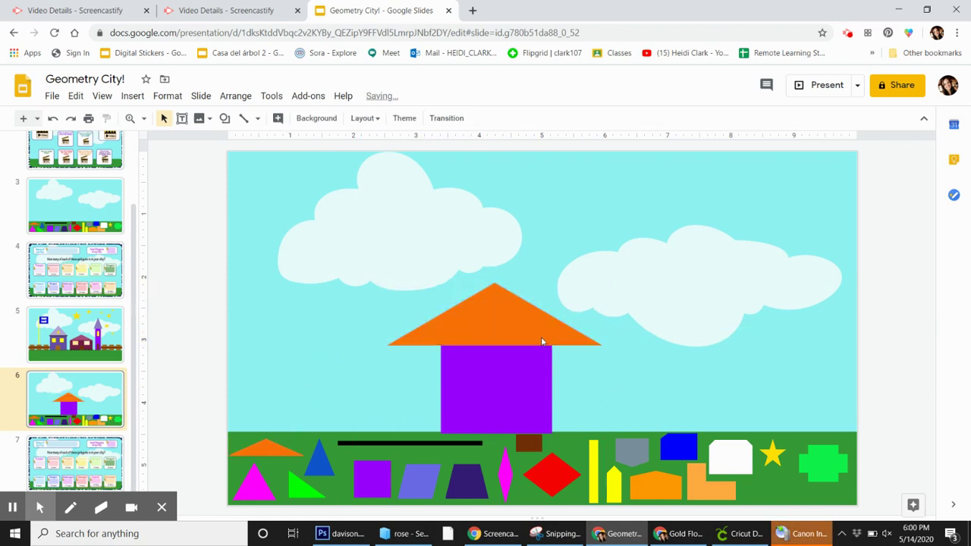
pyautogui.click(525, 333)
pyautogui.click(612, 401)
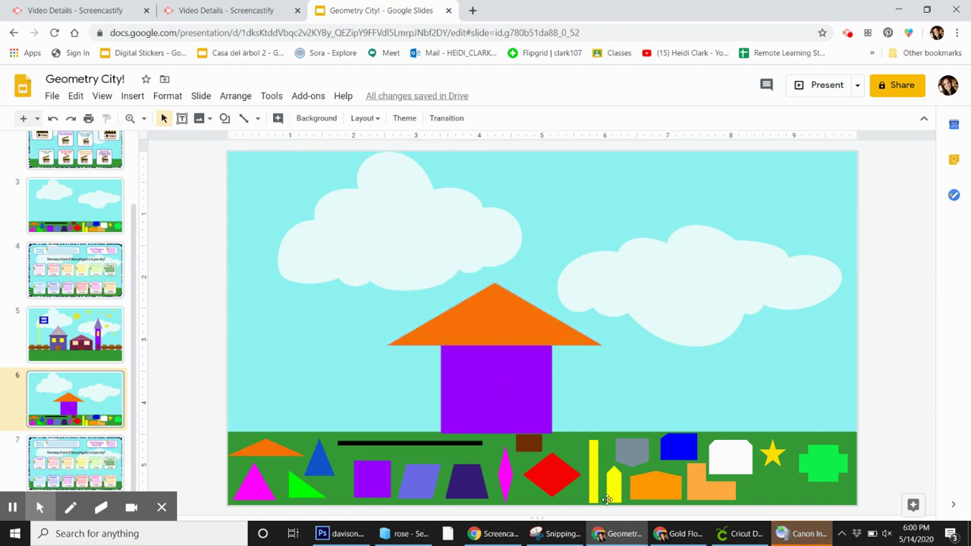
# - Add a narrowed yellow pentagon tower beside the house and a white rectangle copy
pyautogui.moveTo(613, 495)
pyautogui.mouseDown()
pyautogui.moveTo(649, 267)
pyautogui.moveTo(748, 433)
pyautogui.mouseUp()
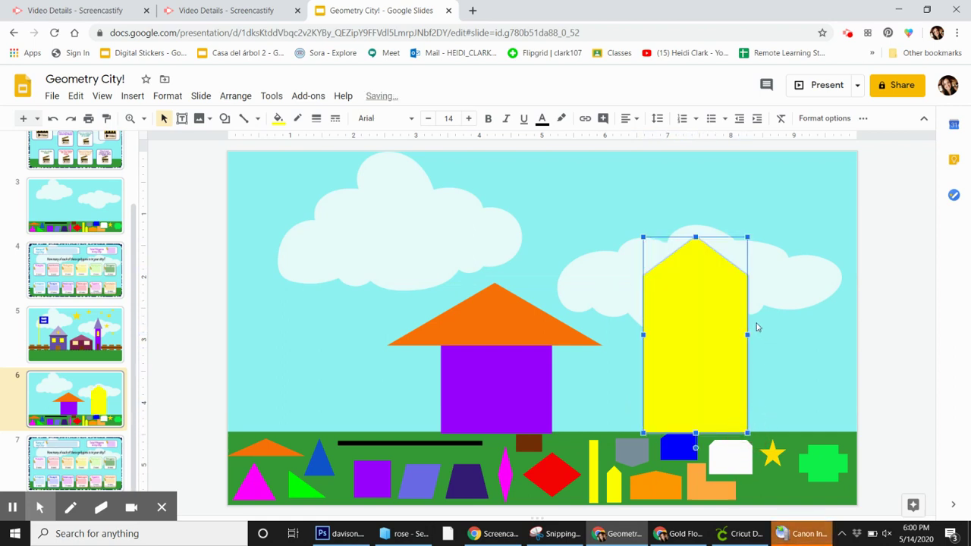
pyautogui.moveTo(745, 334); pyautogui.dragTo(701, 333)
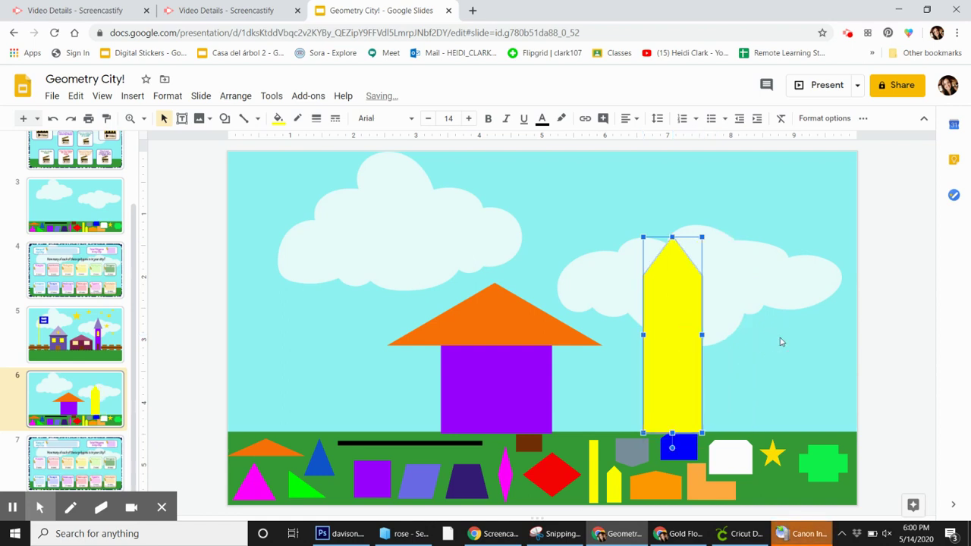
pyautogui.click(790, 430)
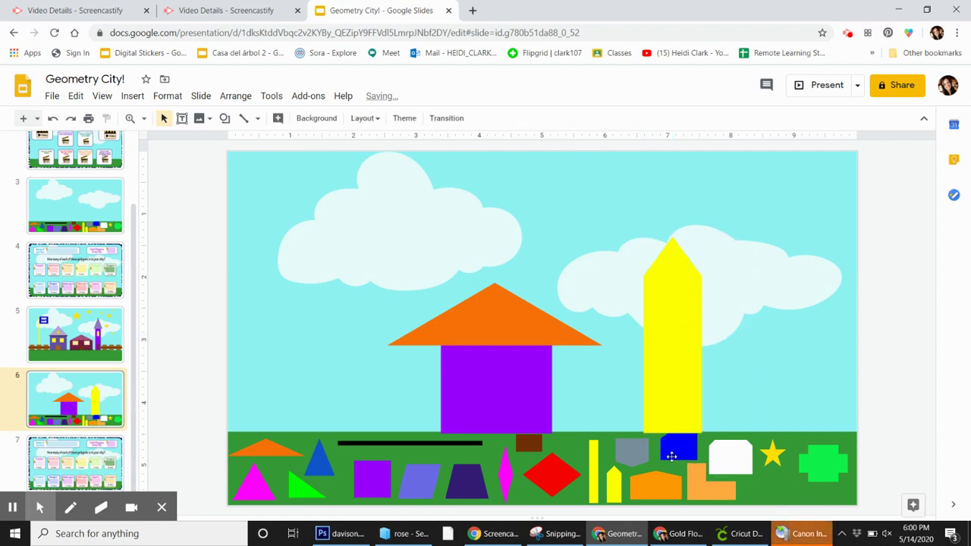
pyautogui.moveTo(729, 455)
pyautogui.mouseDown()
pyautogui.moveTo(598, 394)
pyautogui.moveTo(660, 438)
pyautogui.moveTo(647, 406)
pyautogui.mouseUp()
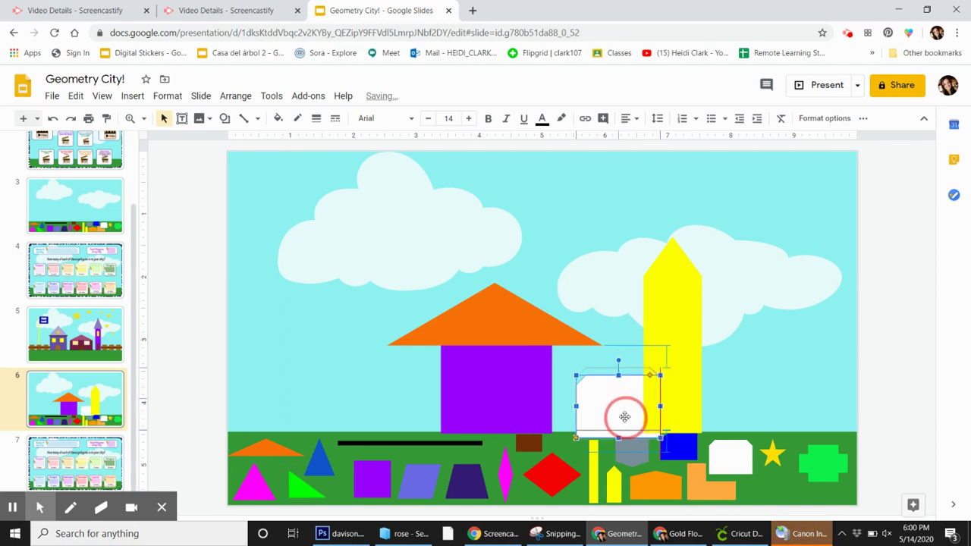
# - Bring the enlarged white building in front of the yellow tower and nudge it down
pyautogui.click(743, 398)
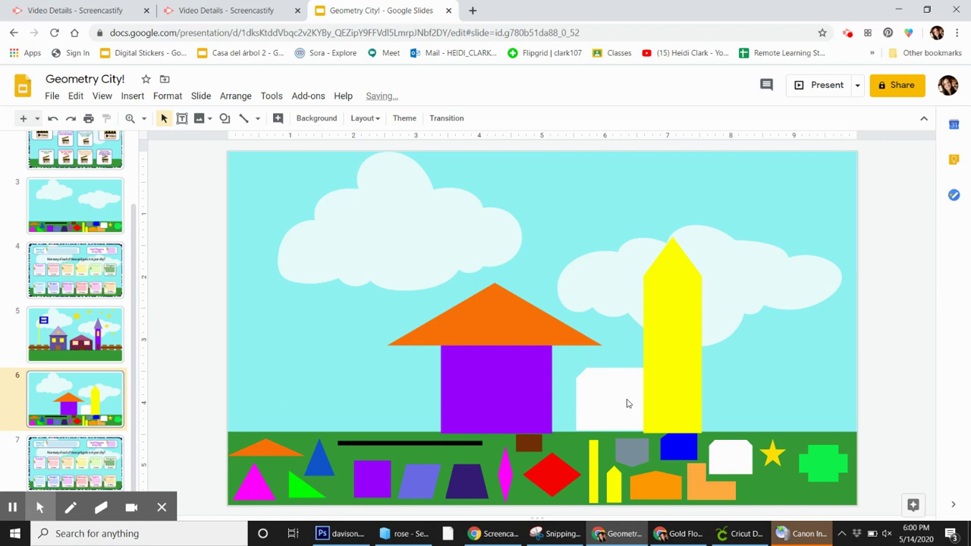
pyautogui.click(628, 403)
pyautogui.click(228, 99)
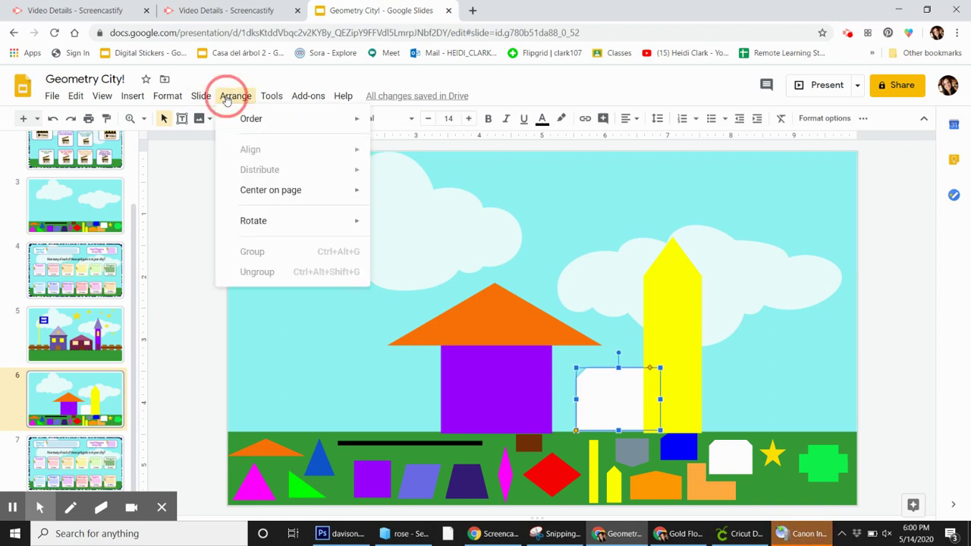
pyautogui.moveTo(289, 119)
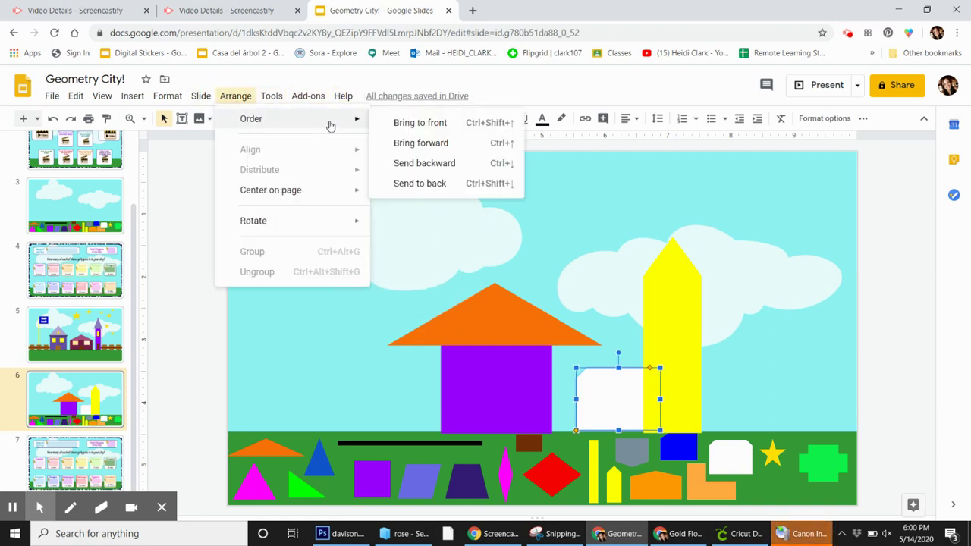
pyautogui.click(410, 123)
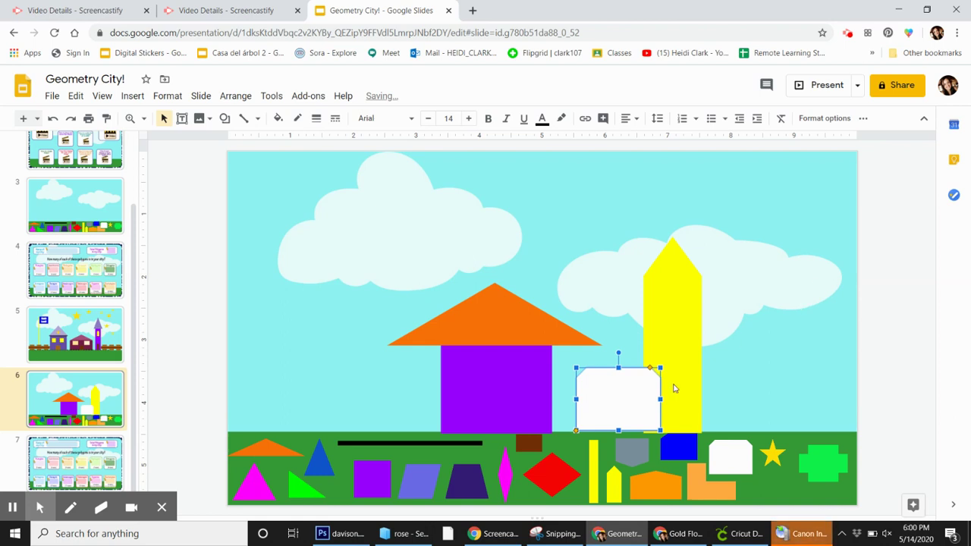
pyautogui.press('Down')
pyautogui.press('Escape')
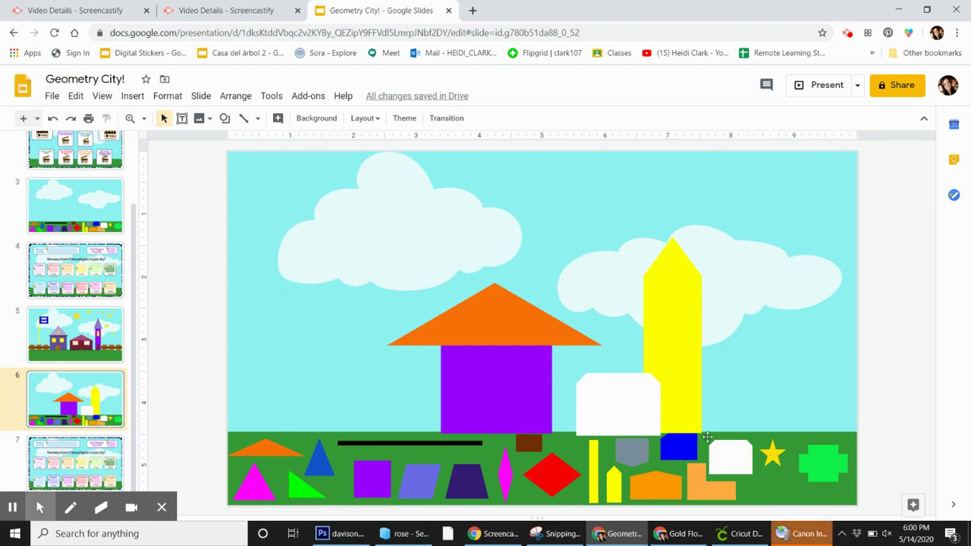
# - Scatter six yellow star copies across the sky, shrinking the upper-left ones
pyautogui.moveTo(771, 457)
pyautogui.mouseDown()
pyautogui.moveTo(303, 265)
pyautogui.moveTo(260, 198)
pyautogui.moveTo(269, 198)
pyautogui.mouseUp()
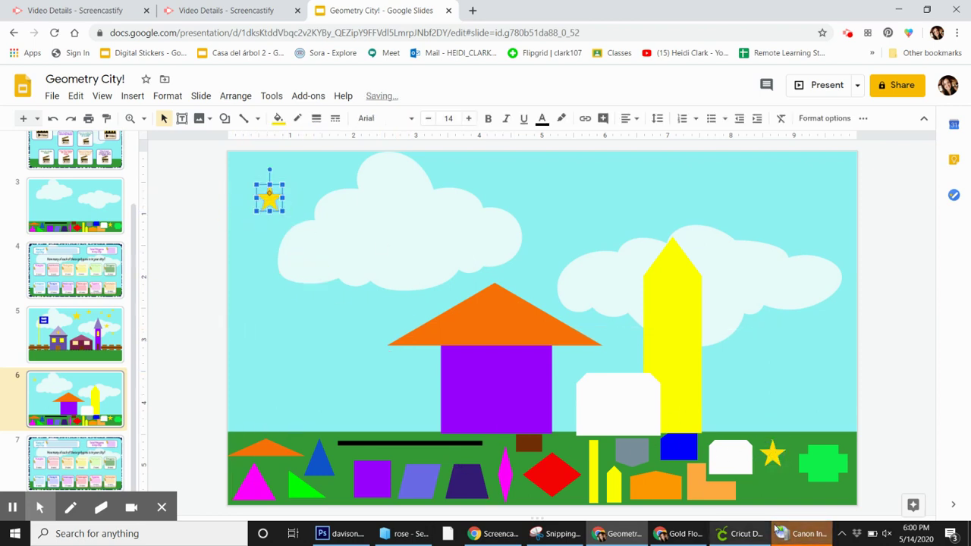
pyautogui.moveTo(773, 455); pyautogui.dragTo(776, 255)
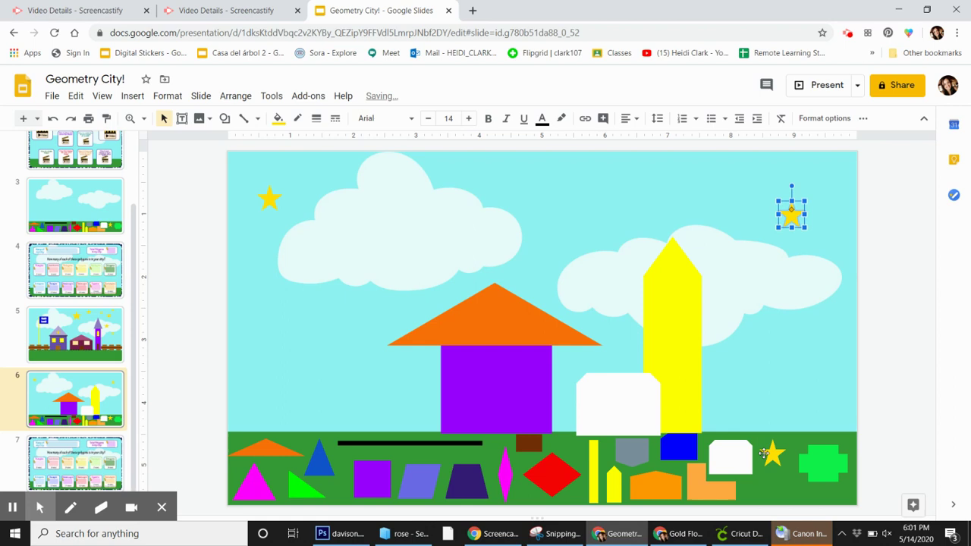
pyautogui.moveTo(773, 455)
pyautogui.mouseDown()
pyautogui.moveTo(684, 177)
pyautogui.moveTo(751, 256)
pyautogui.mouseUp()
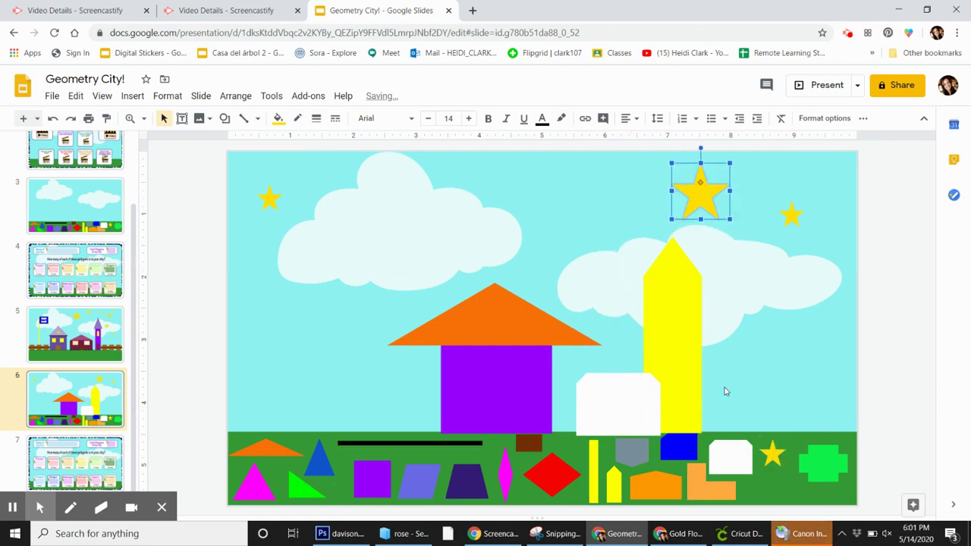
pyautogui.moveTo(773, 454); pyautogui.dragTo(824, 189)
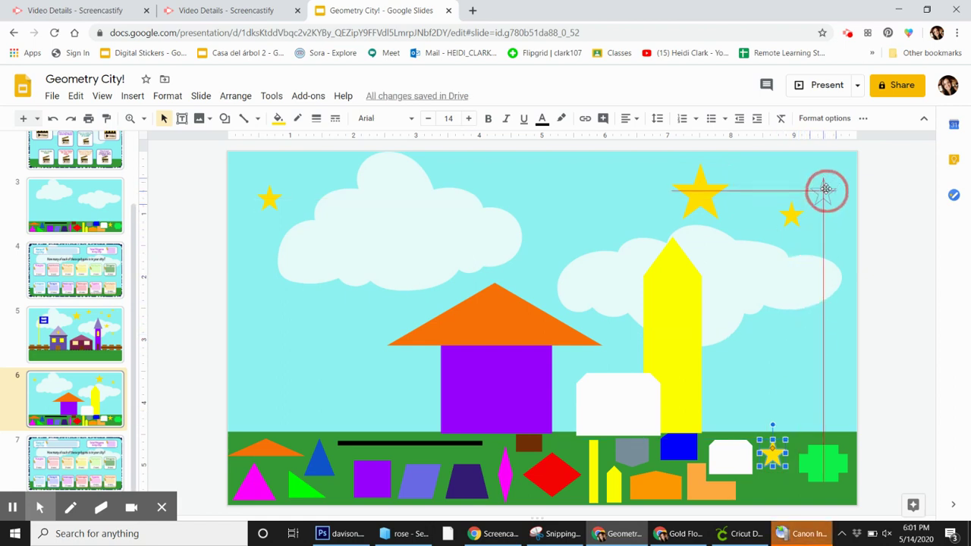
pyautogui.click(770, 452)
pyautogui.moveTo(770, 452); pyautogui.dragTo(263, 246)
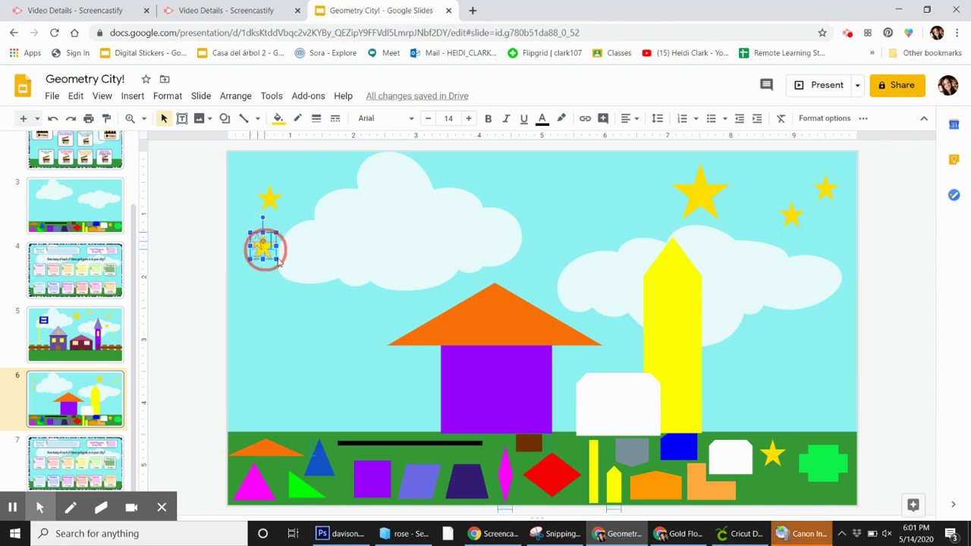
pyautogui.click(397, 351)
pyautogui.moveTo(773, 453)
pyautogui.mouseDown()
pyautogui.moveTo(275, 160)
pyautogui.moveTo(328, 186)
pyautogui.mouseUp()
pyautogui.click(453, 339)
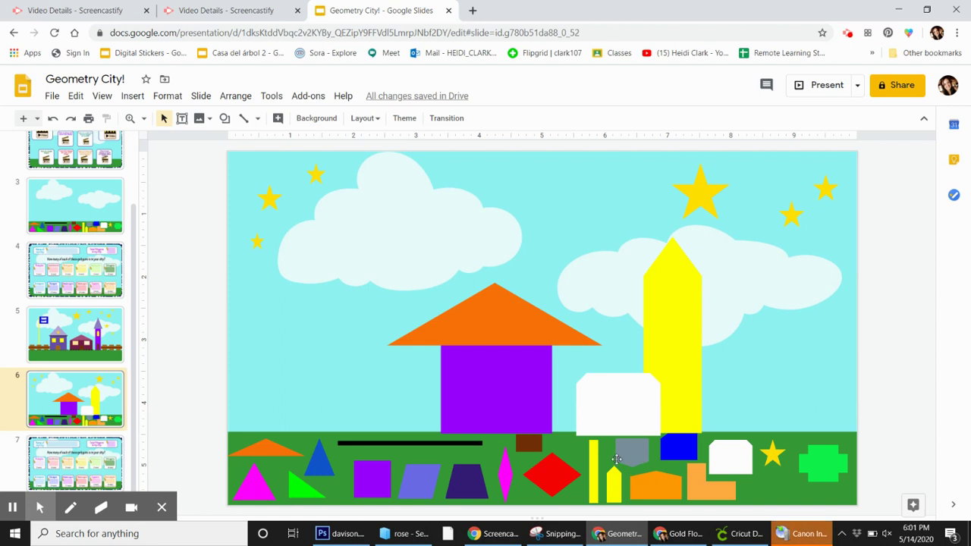
# - Set the grey pentagon upright as a door on the purple house and duplicate it
pyautogui.moveTo(642, 460)
pyautogui.mouseDown()
pyautogui.moveTo(569, 236)
pyautogui.moveTo(568, 312)
pyautogui.mouseUp()
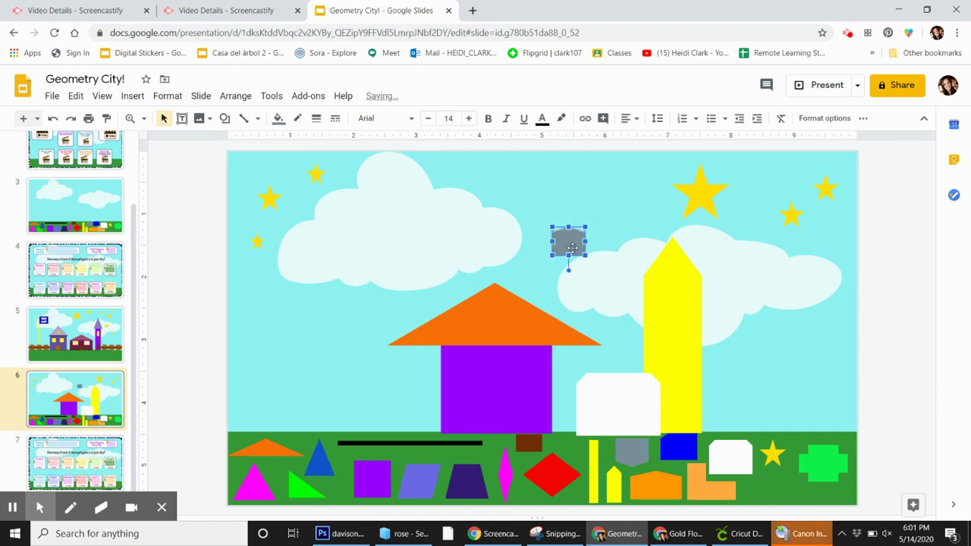
pyautogui.moveTo(570, 242)
pyautogui.mouseDown()
pyautogui.moveTo(489, 420)
pyautogui.moveTo(505, 404)
pyautogui.moveTo(510, 422)
pyautogui.moveTo(506, 415)
pyautogui.mouseUp()
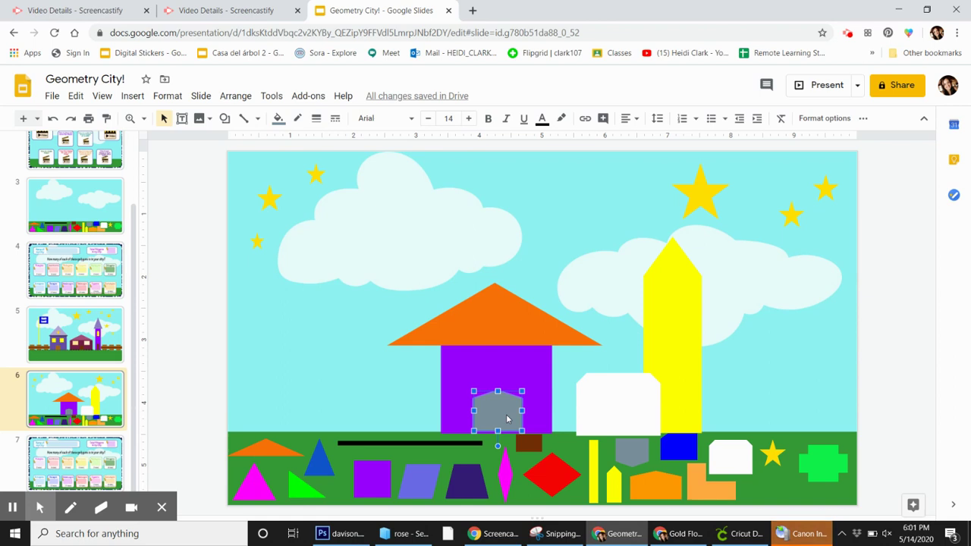
pyautogui.click(76, 96)
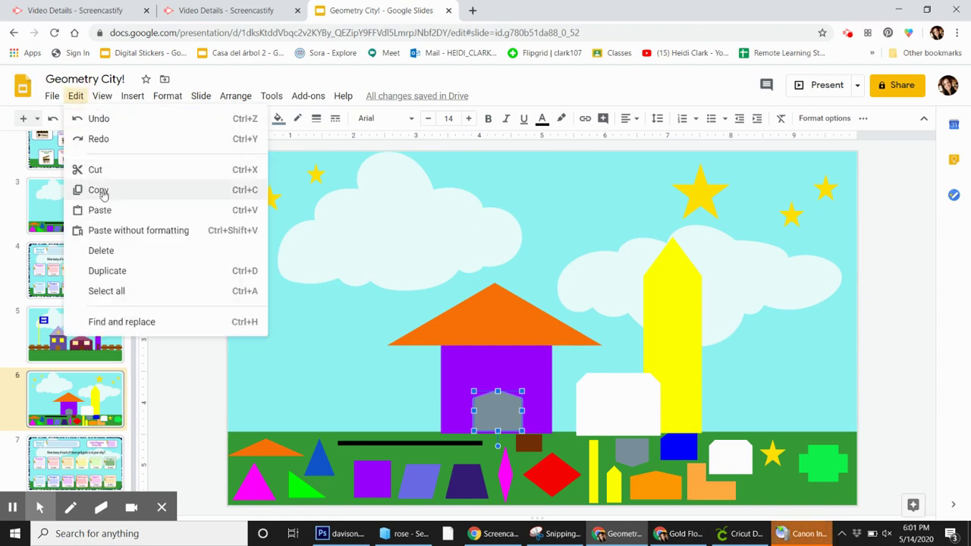
pyautogui.click(94, 190)
pyautogui.click(75, 96)
pyautogui.click(97, 208)
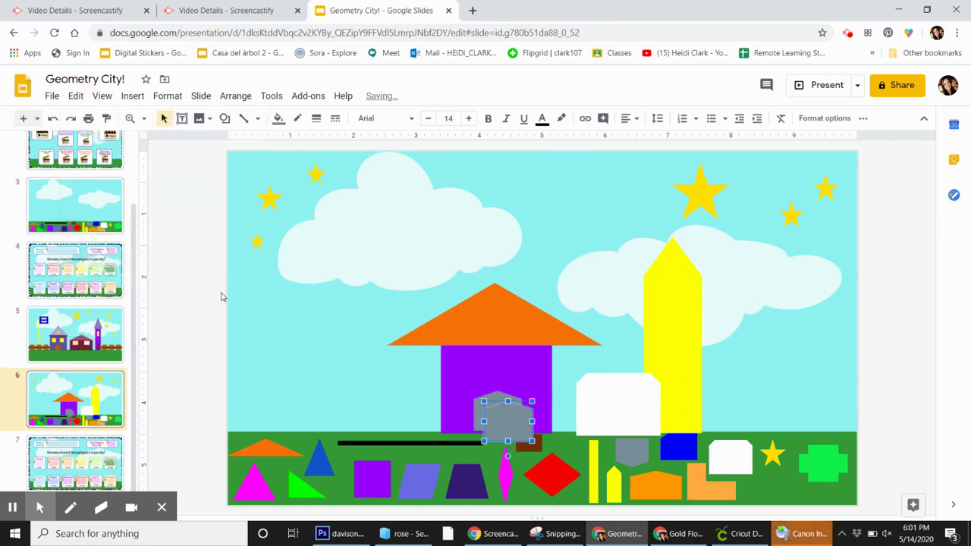
# - Place the grey door copy on the white building and move a small shape into the tower
pyautogui.moveTo(509, 431); pyautogui.dragTo(642, 431)
pyautogui.click(698, 390)
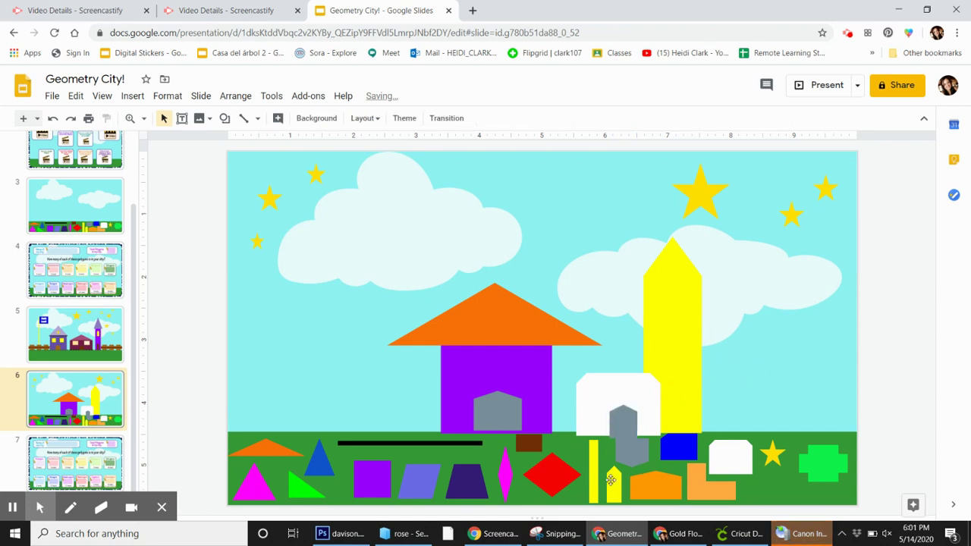
pyautogui.moveTo(613, 483)
pyautogui.mouseDown()
pyautogui.moveTo(673, 396)
pyautogui.moveTo(672, 315)
pyautogui.mouseUp()
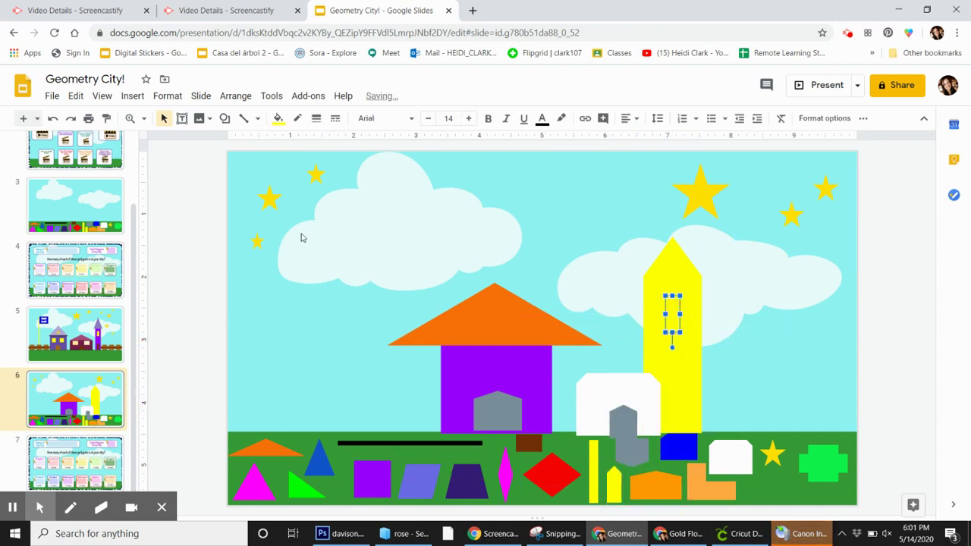
# - Make two stacked black windows in front of the yellow tower
pyautogui.click(279, 118)
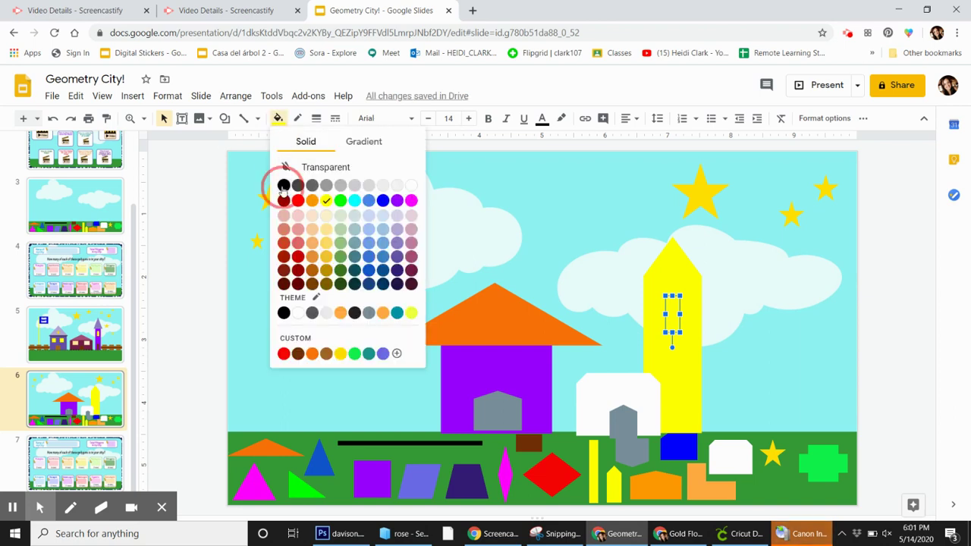
pyautogui.click(287, 168)
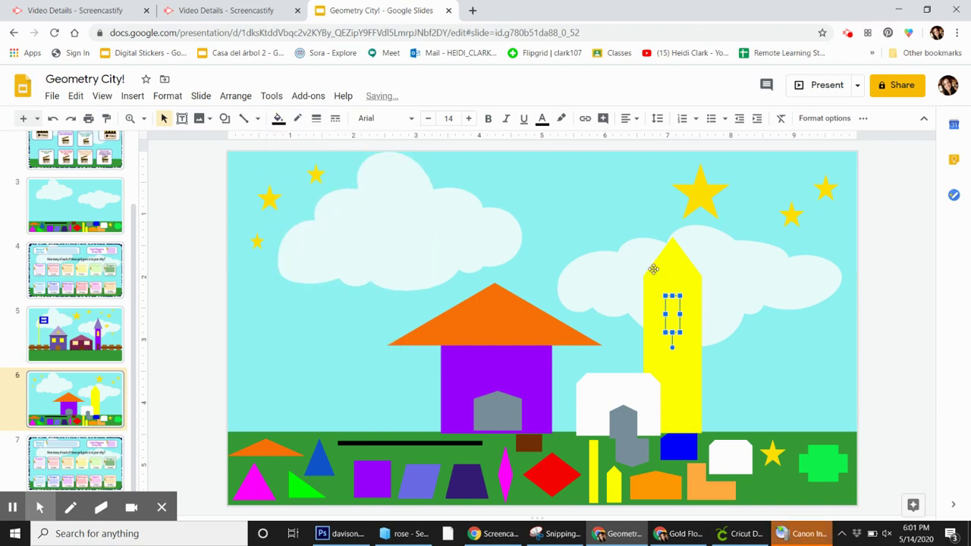
pyautogui.click(235, 96)
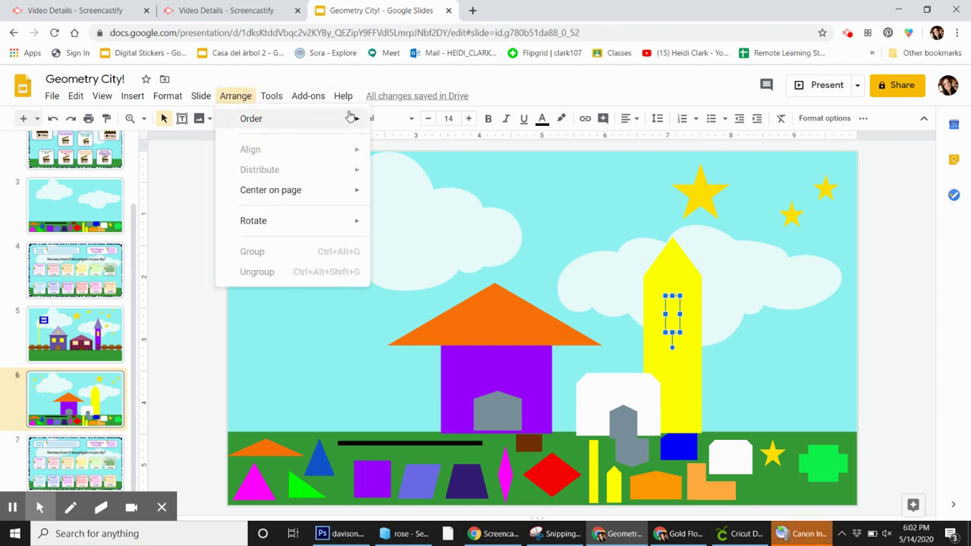
pyautogui.click(386, 121)
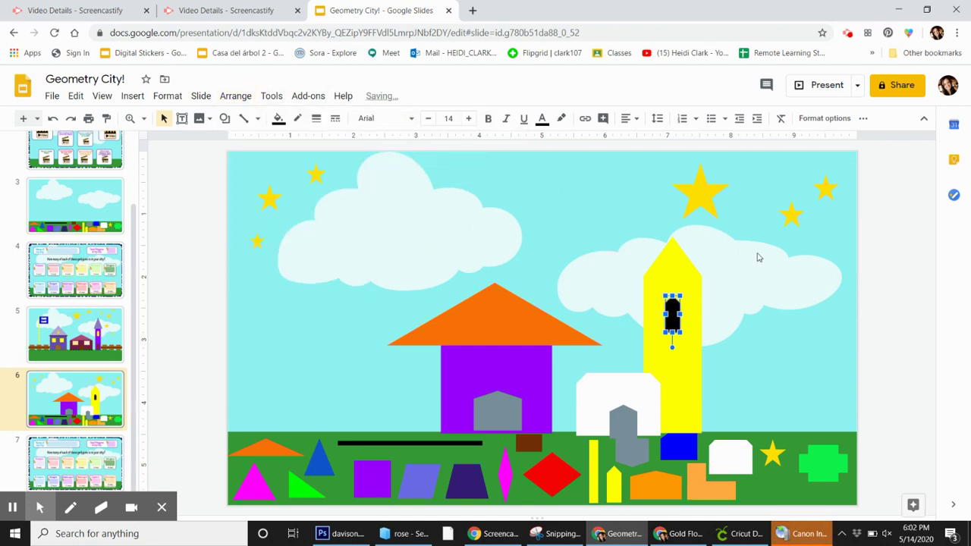
pyautogui.press('Escape')
pyautogui.click(671, 327)
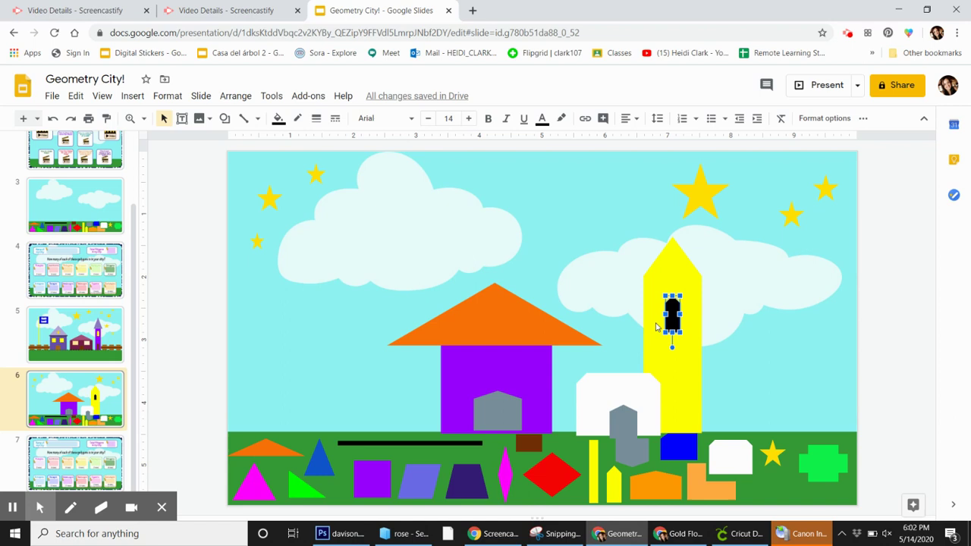
pyautogui.hotkey('ctrl', 'd')
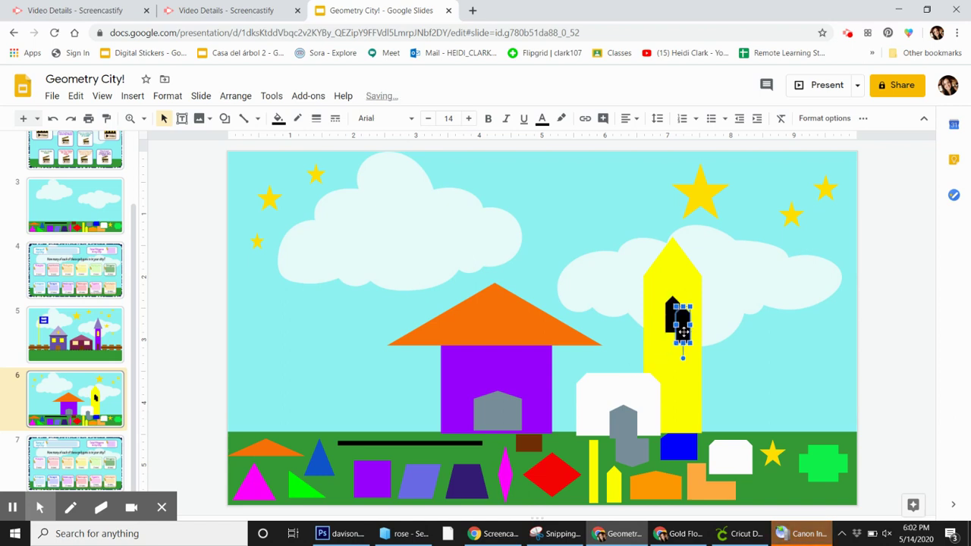
pyautogui.moveTo(683, 331); pyautogui.dragTo(674, 372)
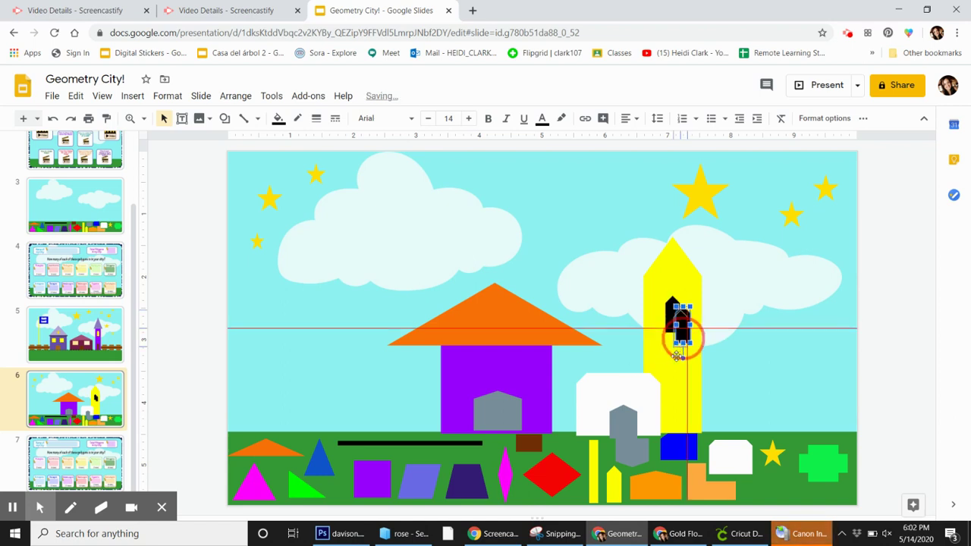
pyautogui.click(748, 340)
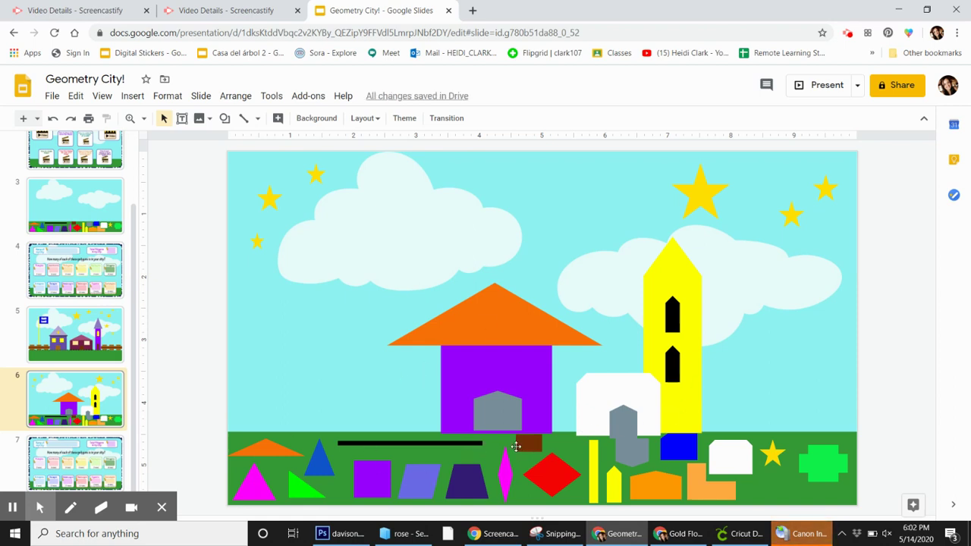
# - Add two side-by-side black rectangular windows to the purple house
pyautogui.moveTo(516, 447); pyautogui.dragTo(472, 367)
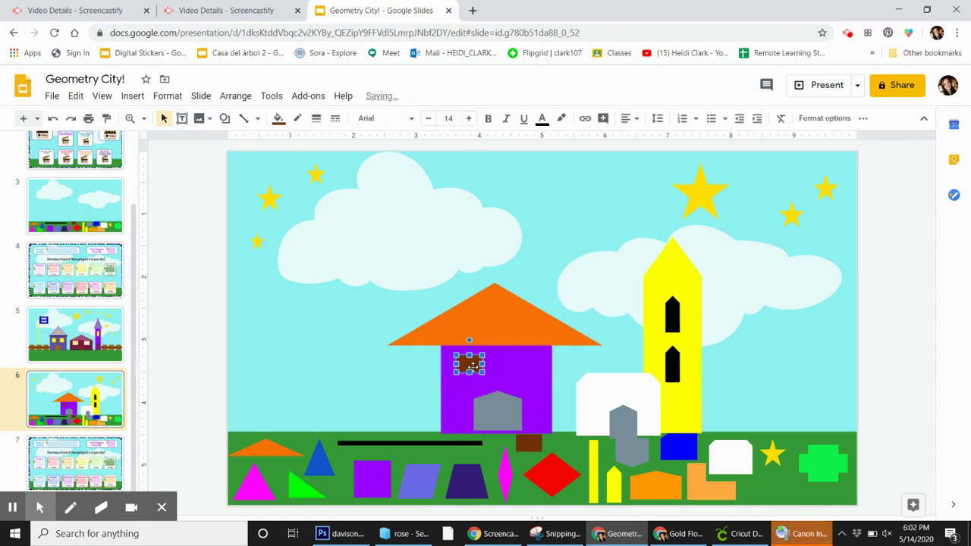
pyautogui.click(278, 118)
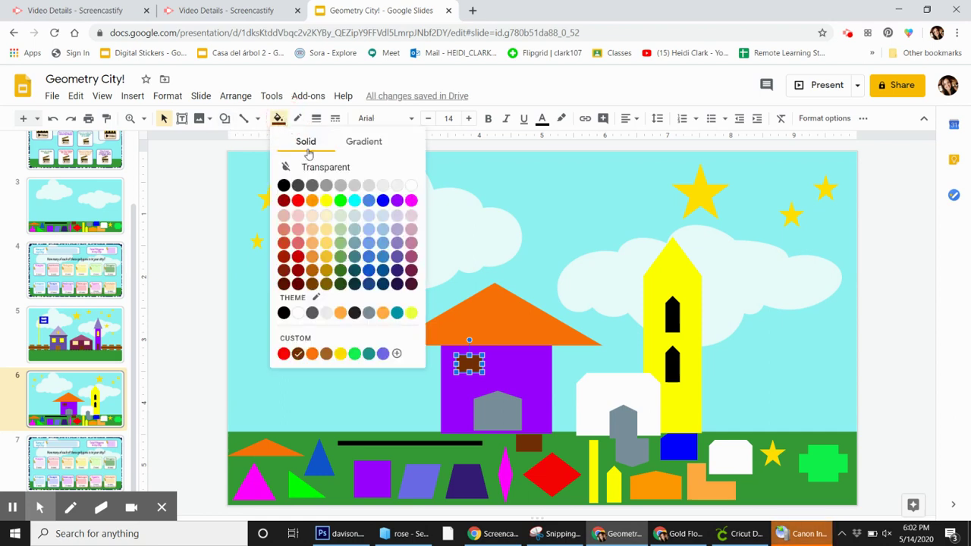
pyautogui.click(284, 186)
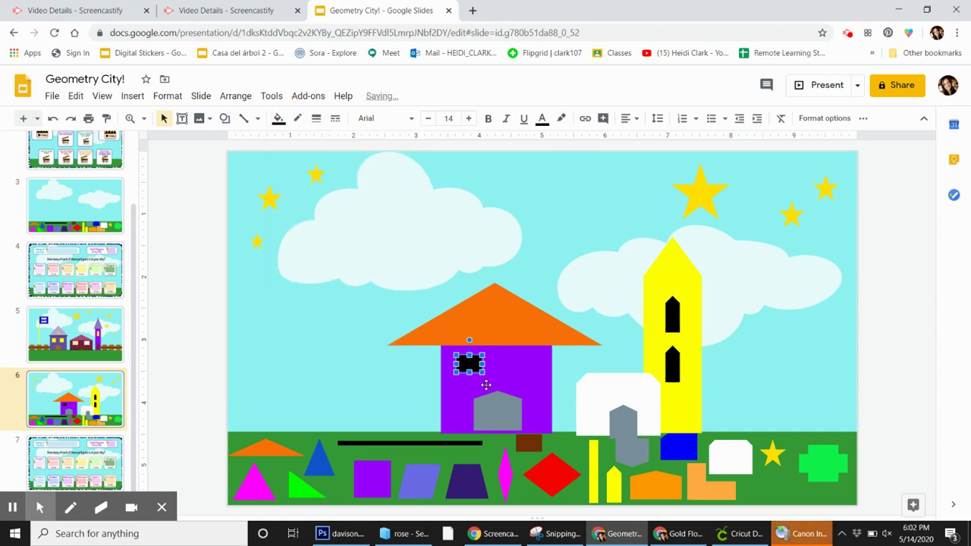
pyautogui.hotkey('ctrl', 'd')
pyautogui.moveTo(479, 375); pyautogui.dragTo(518, 364)
pyautogui.click(336, 362)
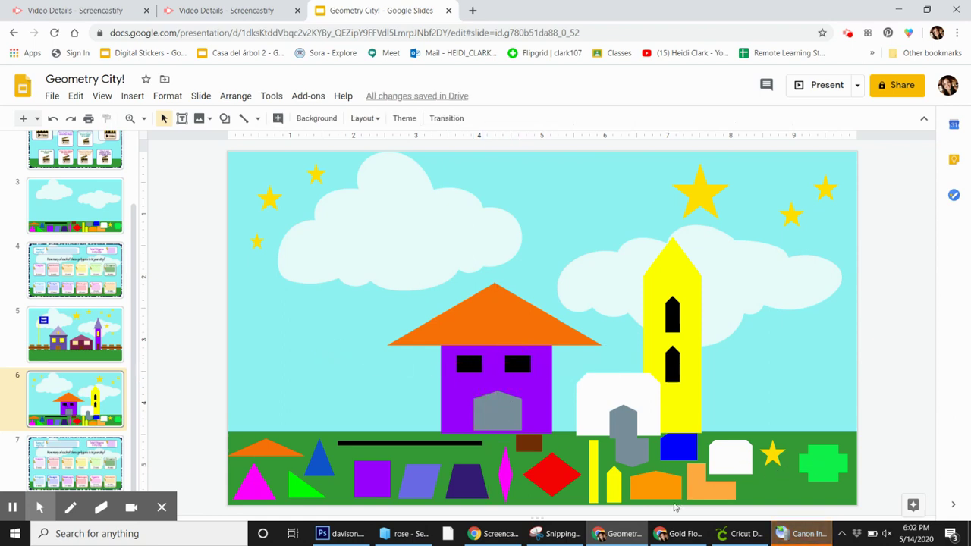
# - Stand a tall vertical black pole on the grass left of the purple house
pyautogui.moveTo(398, 437)
pyautogui.mouseDown()
pyautogui.moveTo(342, 312)
pyautogui.moveTo(364, 304)
pyautogui.moveTo(390, 314)
pyautogui.mouseUp()
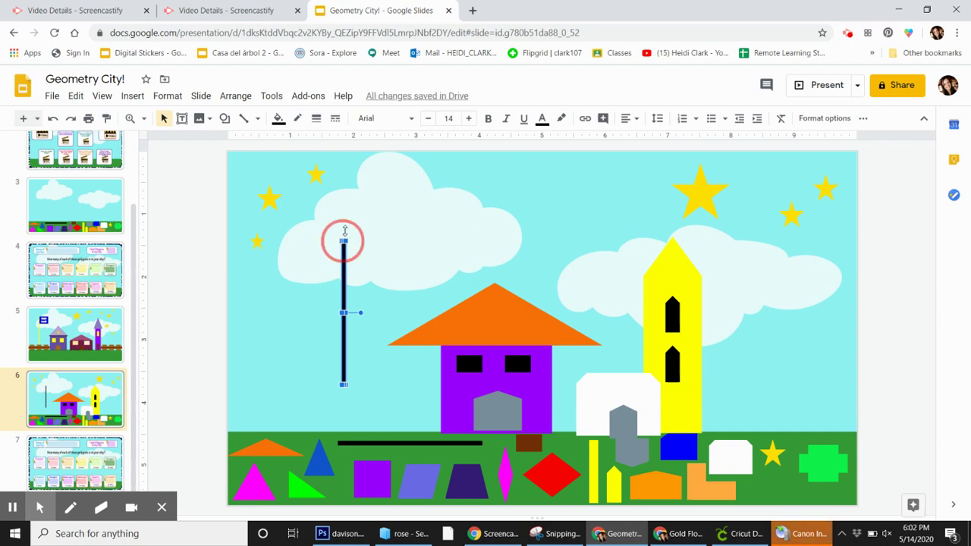
pyautogui.moveTo(343, 240); pyautogui.dragTo(344, 183)
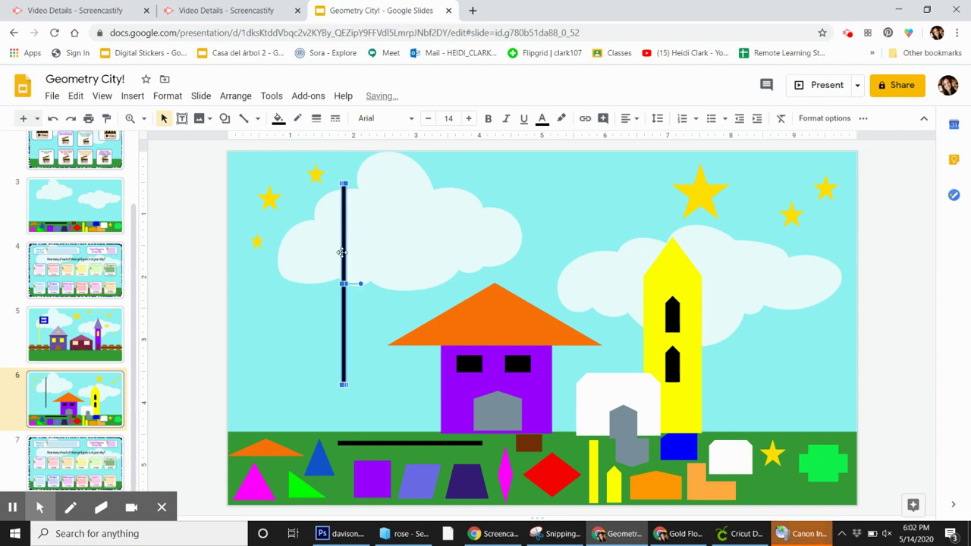
pyautogui.moveTo(341, 252); pyautogui.dragTo(336, 295)
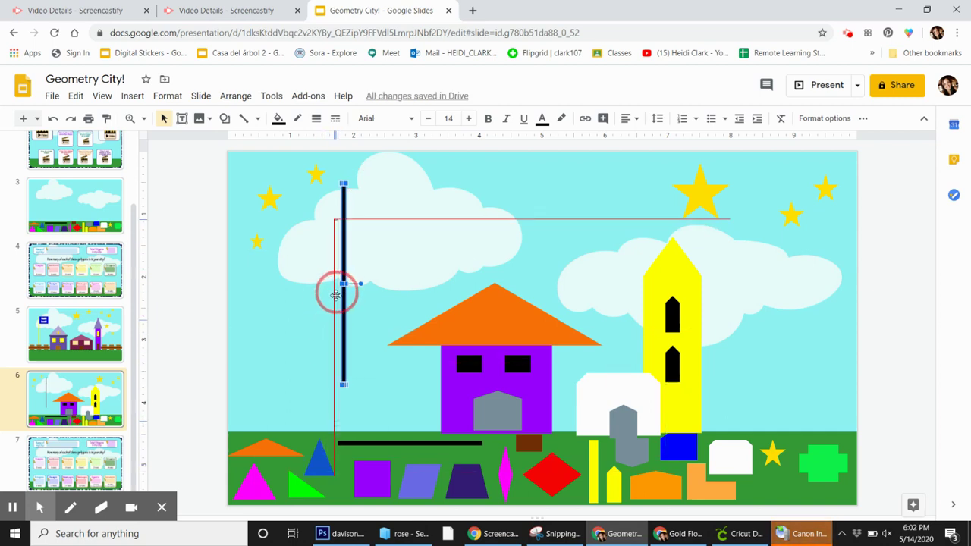
pyautogui.moveTo(335, 295); pyautogui.dragTo(336, 302)
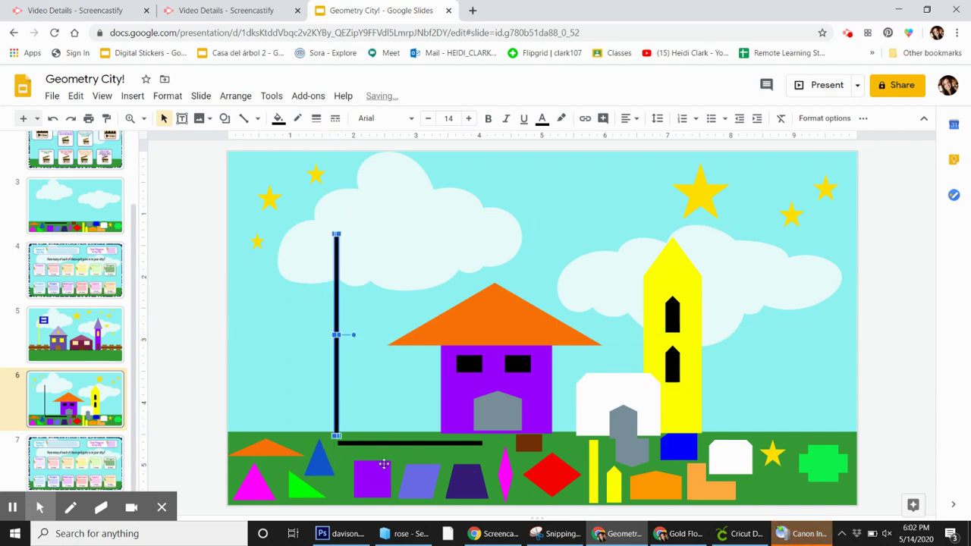
pyautogui.click(428, 478)
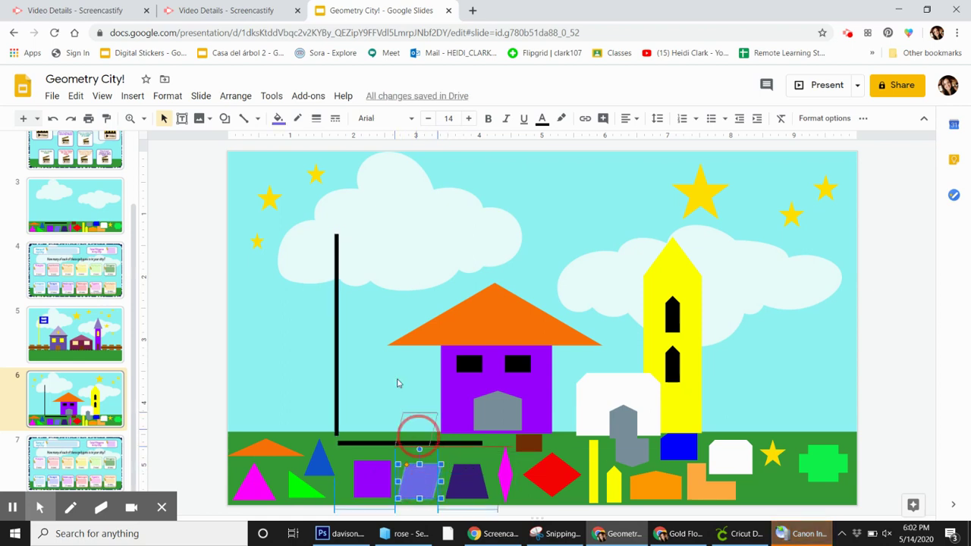
# - Move the parallelogram flag to the pole top, in front of the clouds
pyautogui.moveTo(357, 250)
pyautogui.mouseDown()
pyautogui.moveTo(351, 258)
pyautogui.moveTo(423, 284)
pyautogui.mouseUp()
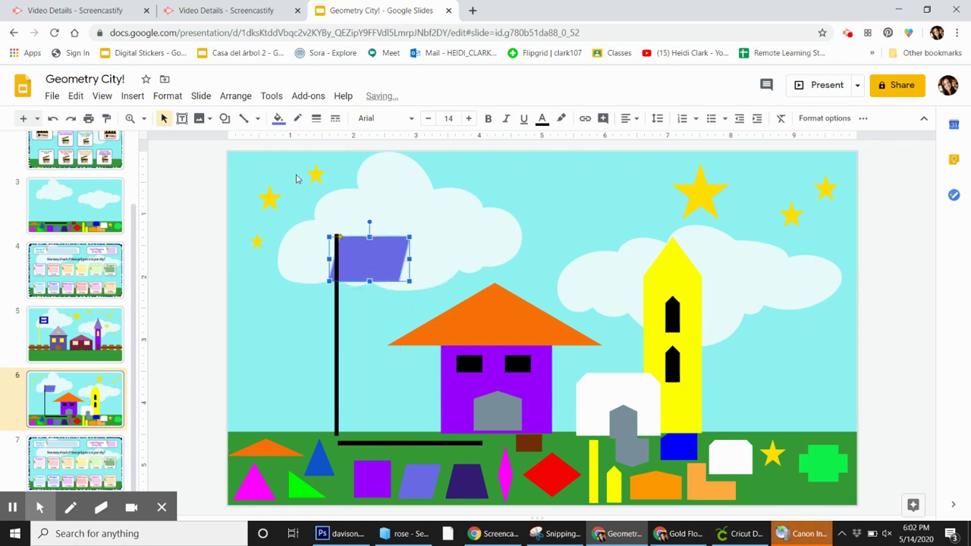
pyautogui.click(237, 97)
pyautogui.moveTo(251, 119)
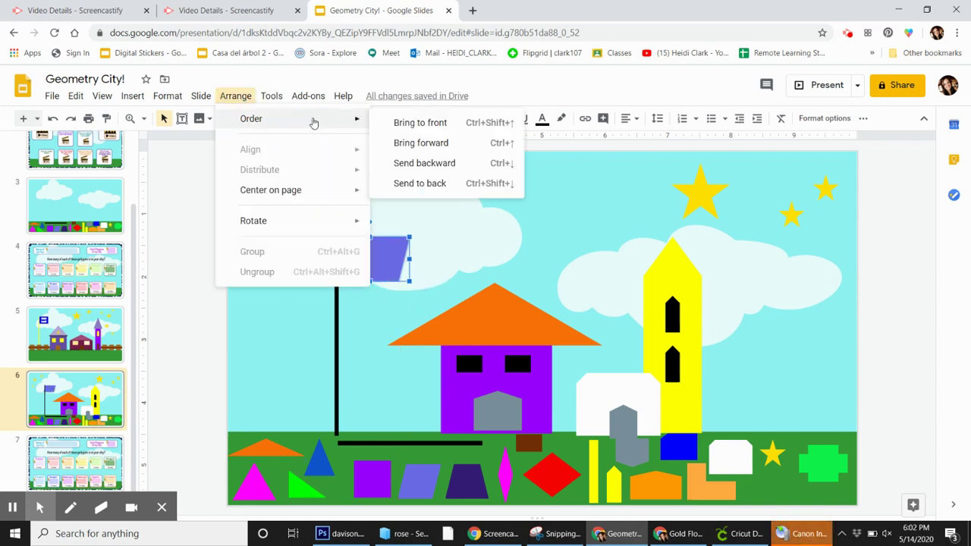
pyautogui.click(402, 122)
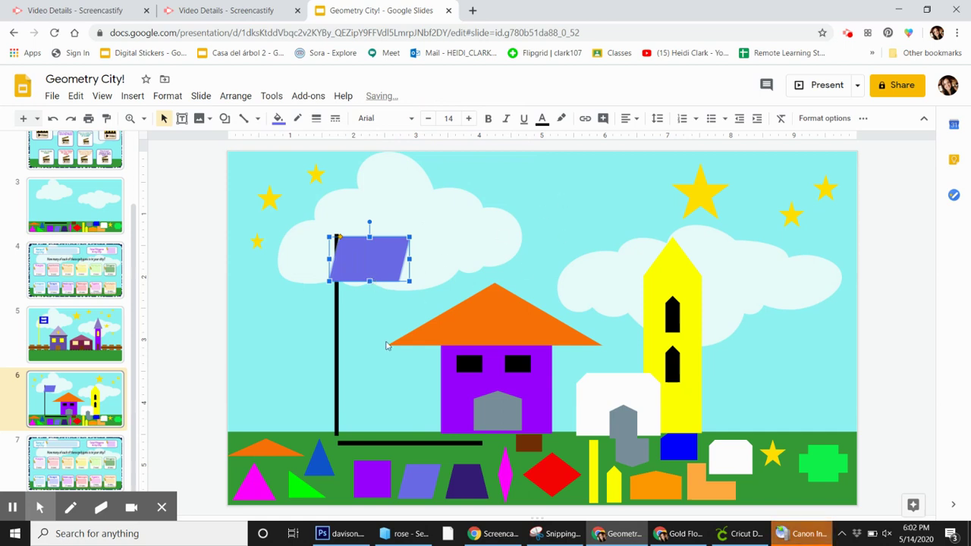
# - Put a shrunken red diamond on the flag, brought to front
pyautogui.click(553, 474)
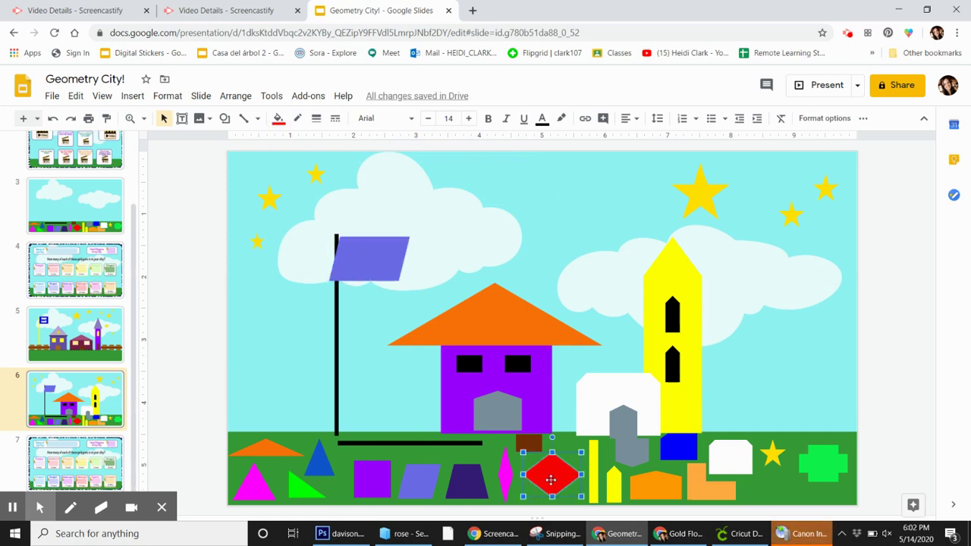
pyautogui.moveTo(552, 474); pyautogui.dragTo(411, 300)
pyautogui.click(369, 258)
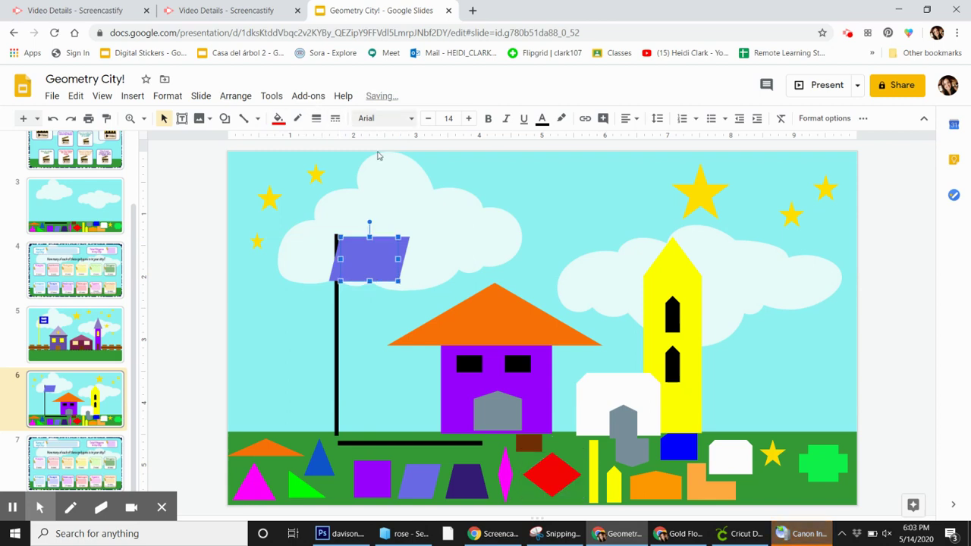
pyautogui.click(235, 96)
pyautogui.moveTo(251, 118)
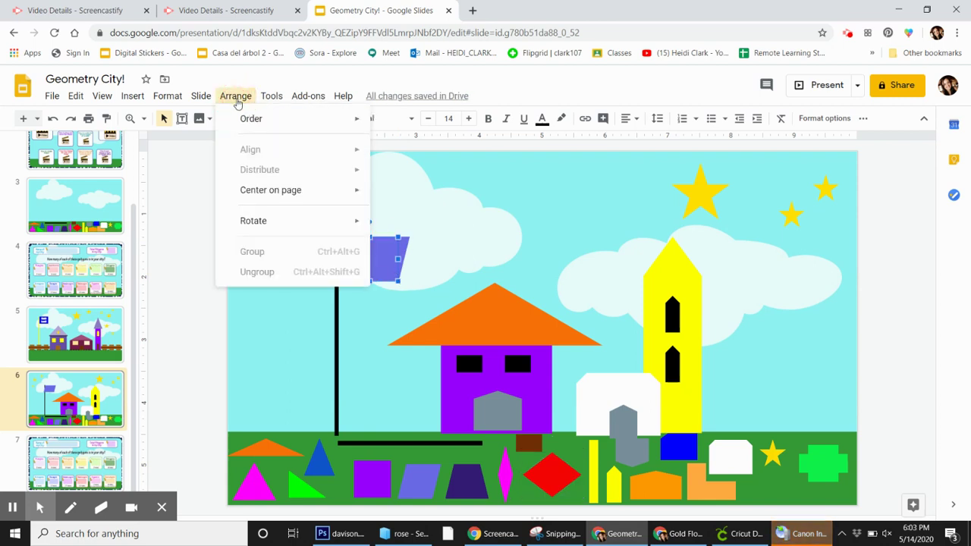
pyautogui.click(378, 123)
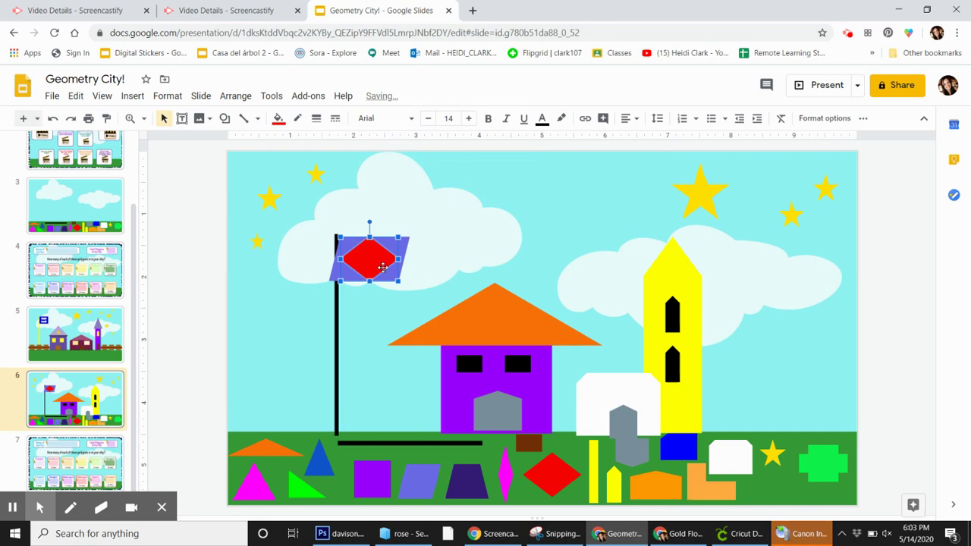
pyautogui.moveTo(395, 282); pyautogui.dragTo(369, 259)
pyautogui.click(454, 249)
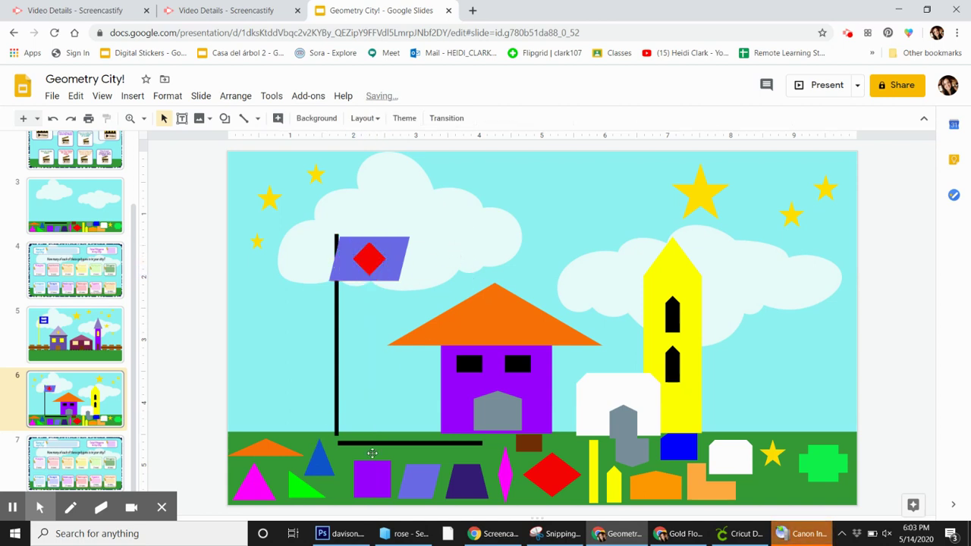
# - Place a yellow star on the flag beside the diamond, brought to front
pyautogui.moveTo(772, 453); pyautogui.dragTo(382, 250)
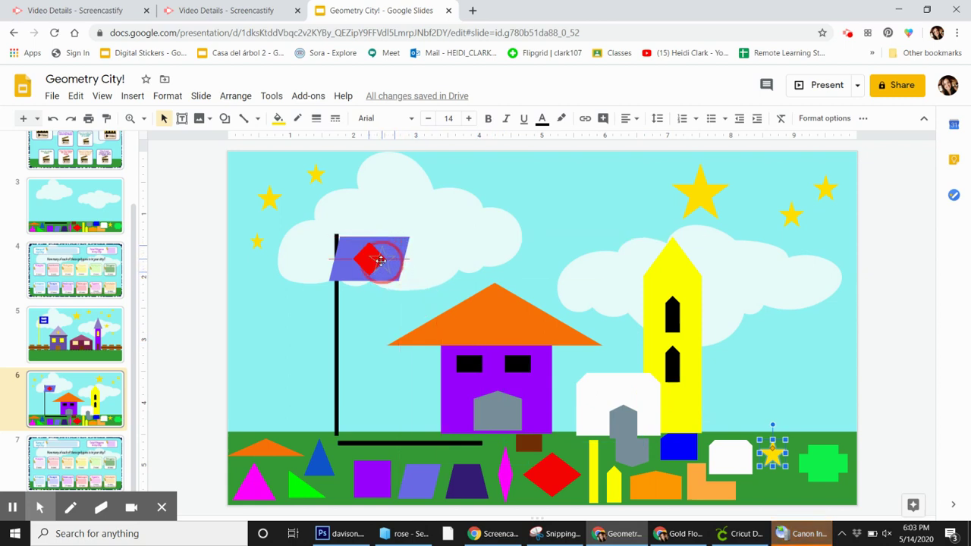
pyautogui.moveTo(382, 251); pyautogui.dragTo(384, 256)
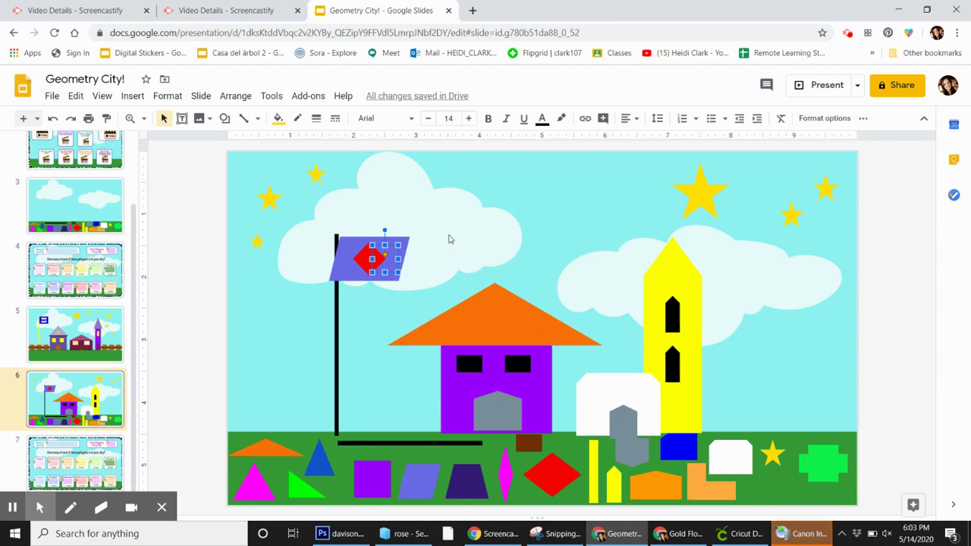
pyautogui.click(232, 96)
pyautogui.moveTo(296, 118)
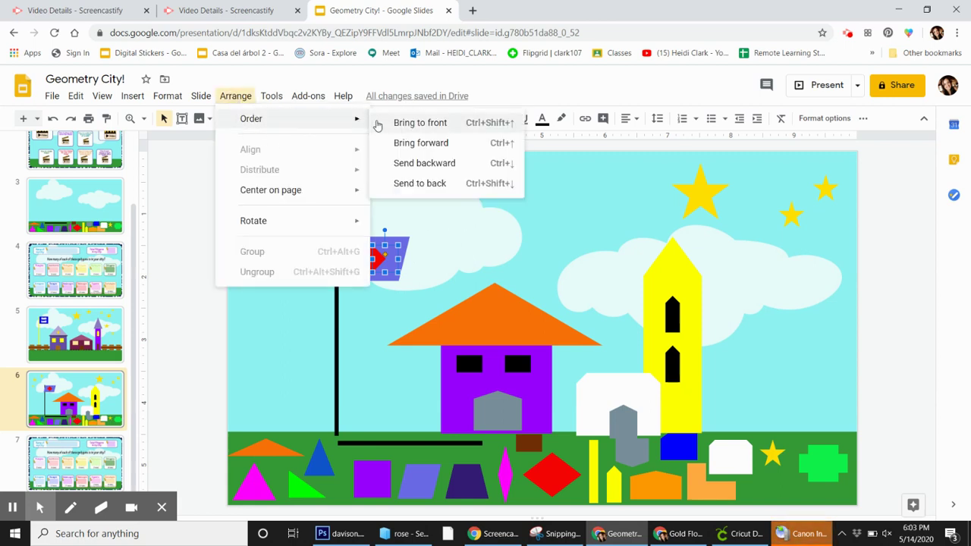
pyautogui.click(384, 121)
pyautogui.click(503, 237)
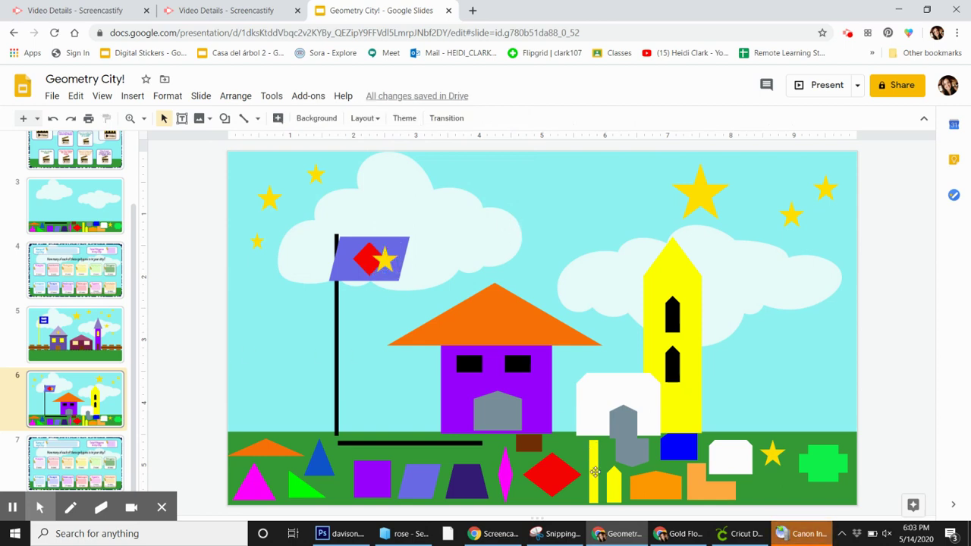
# - Move the thin yellow bar to the slide's left edge and recolour it magenta
pyautogui.moveTo(593, 469); pyautogui.dragTo(244, 404)
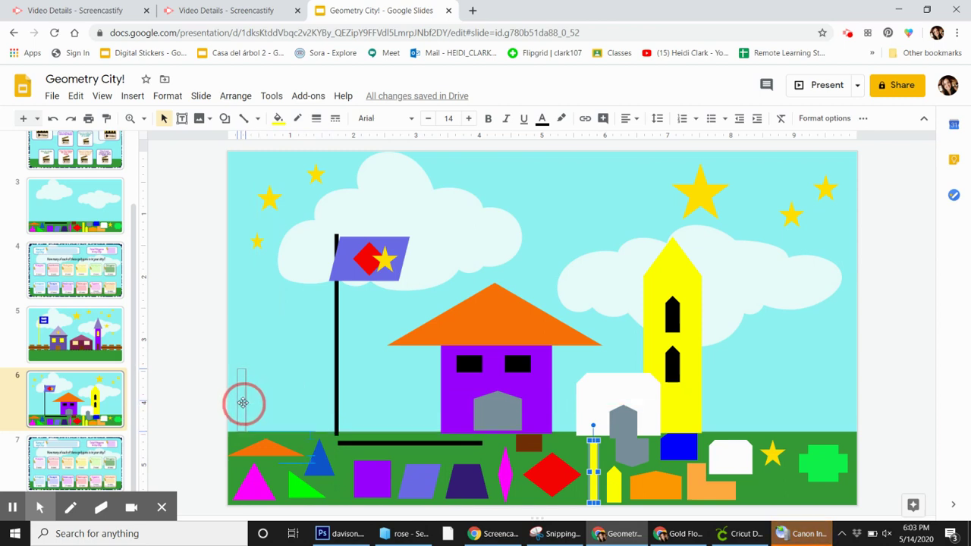
pyautogui.moveTo(245, 405); pyautogui.dragTo(242, 388)
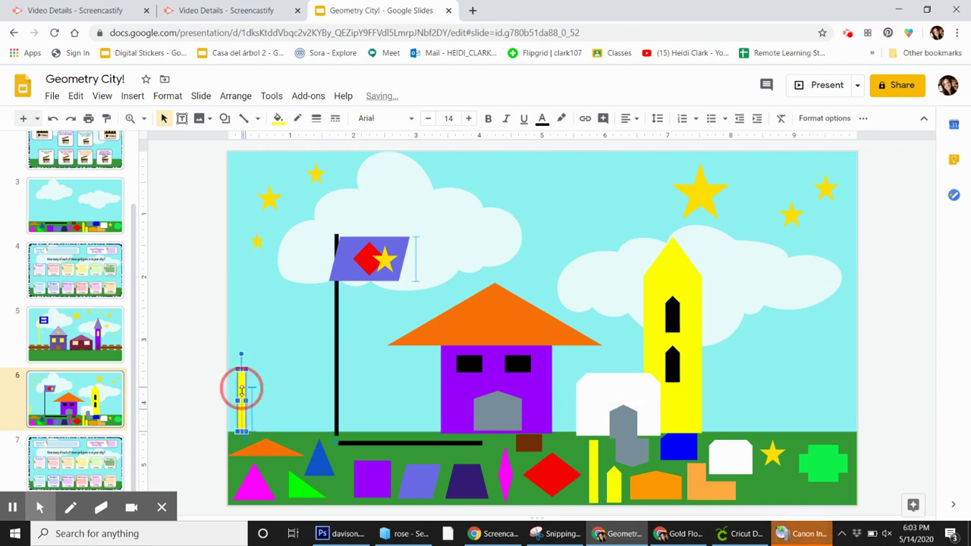
pyautogui.click(265, 423)
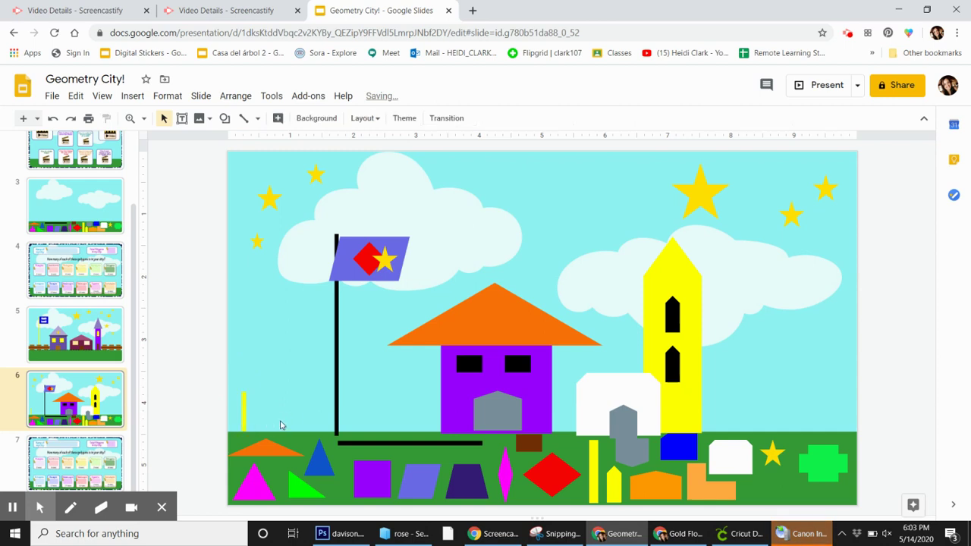
pyautogui.click(245, 410)
pyautogui.click(279, 118)
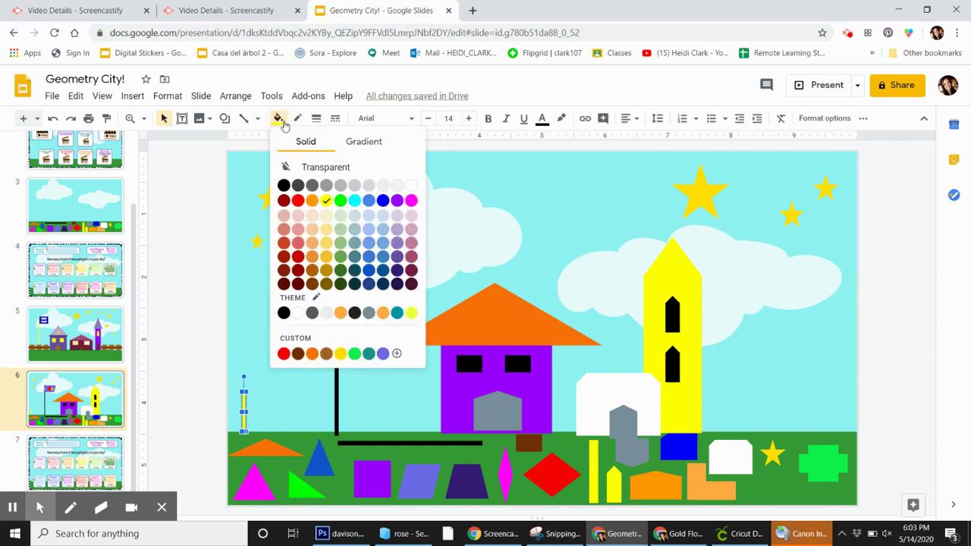
pyautogui.click(410, 200)
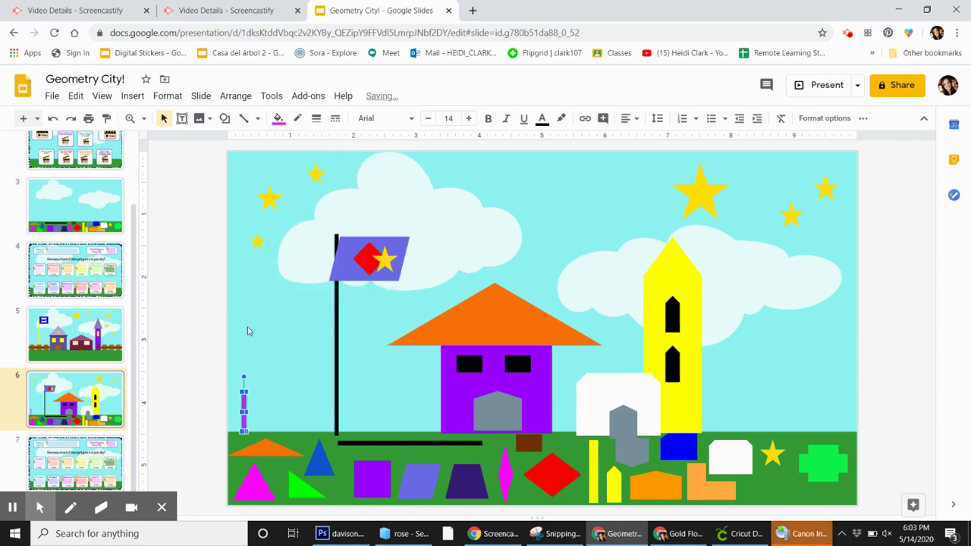
# - Duplicate the magenta bars into a row of pickets toward the flagpole
pyautogui.moveTo(235, 369)
pyautogui.mouseDown()
pyautogui.moveTo(271, 440)
pyautogui.moveTo(277, 425)
pyautogui.moveTo(260, 421)
pyautogui.moveTo(261, 410)
pyautogui.mouseUp()
pyautogui.moveTo(291, 367)
pyautogui.mouseDown()
pyautogui.moveTo(229, 451)
pyautogui.moveTo(284, 420)
pyautogui.mouseUp()
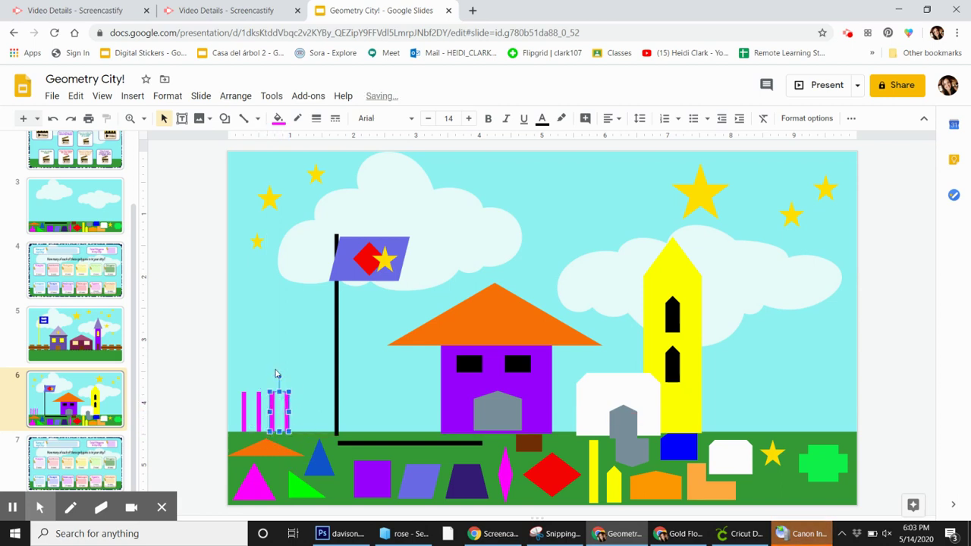
pyautogui.click(228, 375)
pyautogui.moveTo(237, 374)
pyautogui.mouseDown()
pyautogui.moveTo(299, 446)
pyautogui.moveTo(341, 417)
pyautogui.mouseUp()
pyautogui.hotkey('ctrl', 'd')
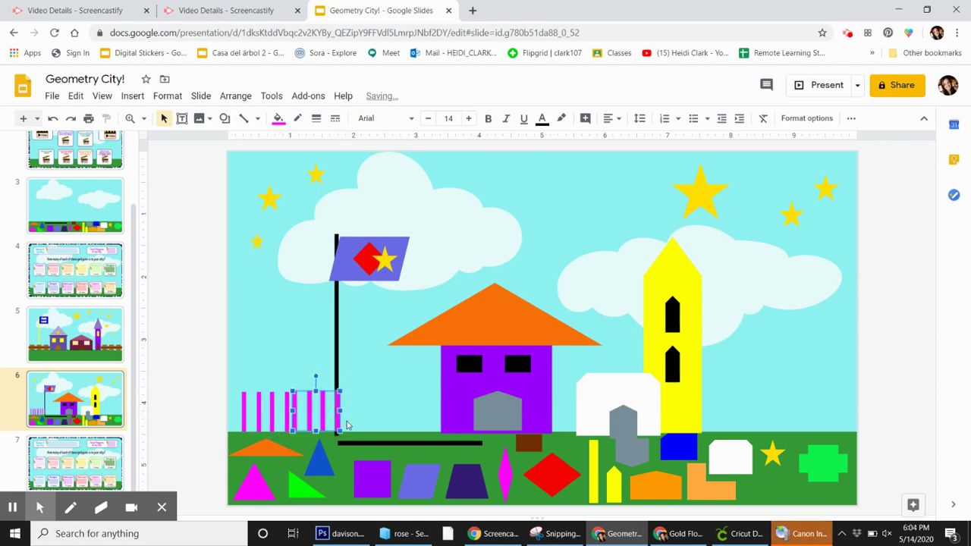
pyautogui.press('Right')
pyautogui.press('Right')
# - Duplicate the whole magenta fence and extend it toward the house
pyautogui.click(239, 377)
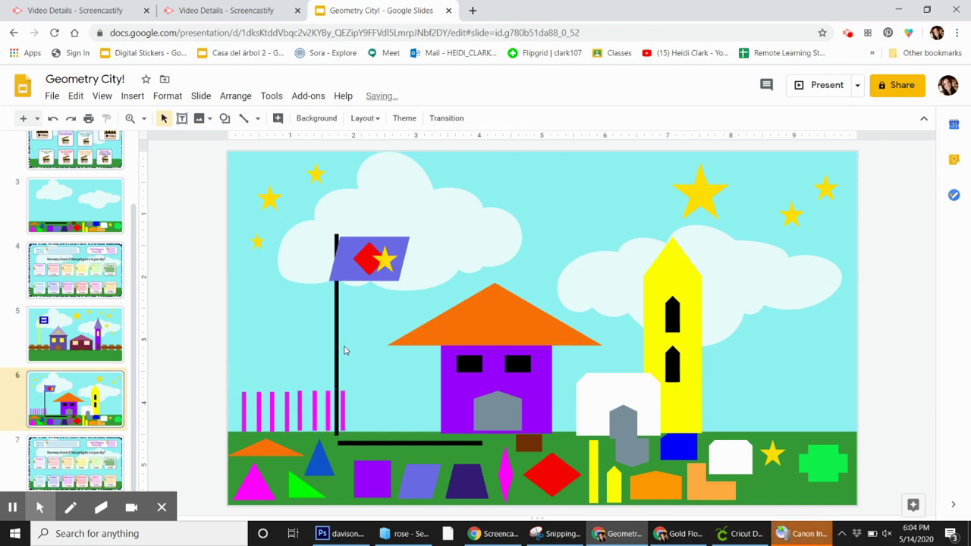
pyautogui.moveTo(340, 352); pyautogui.dragTo(303, 288)
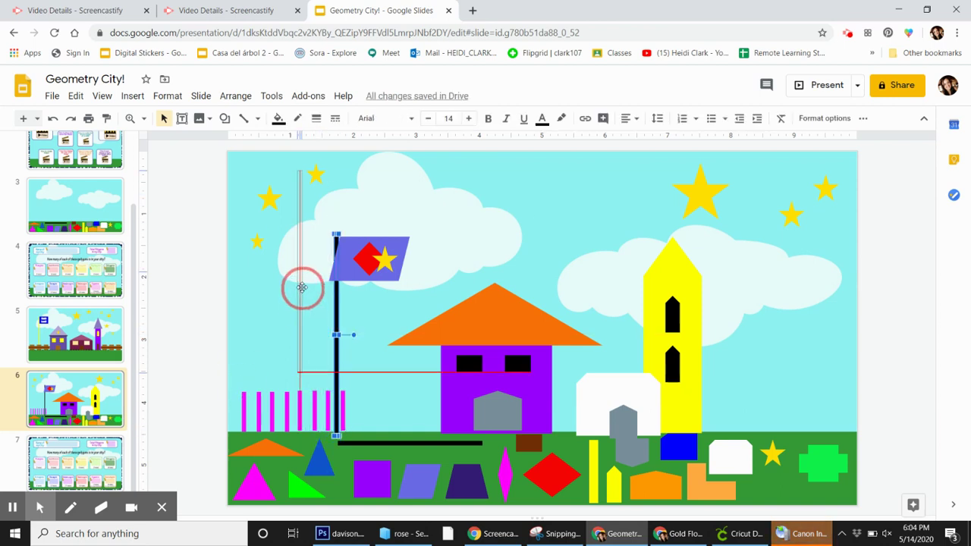
pyautogui.moveTo(382, 388); pyautogui.dragTo(235, 435)
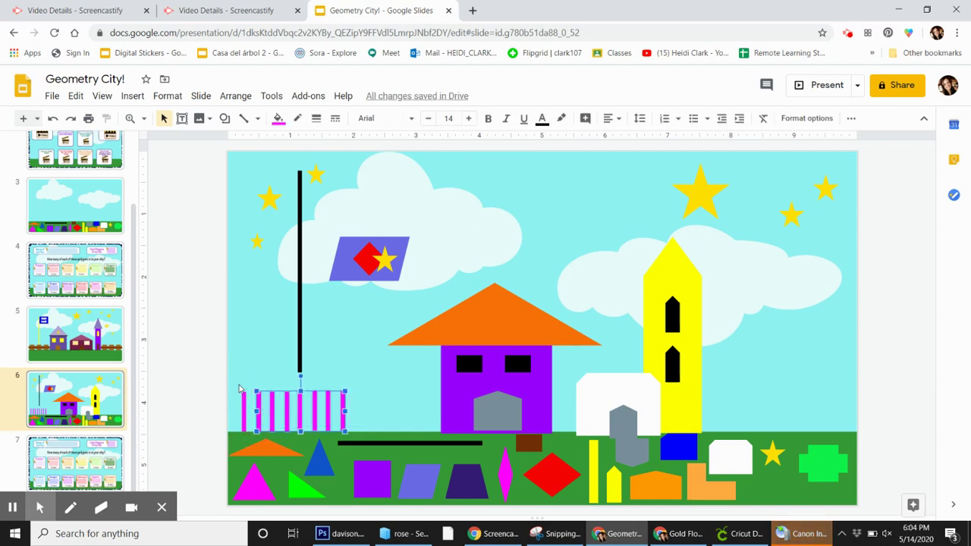
pyautogui.moveTo(236, 384); pyautogui.dragTo(367, 438)
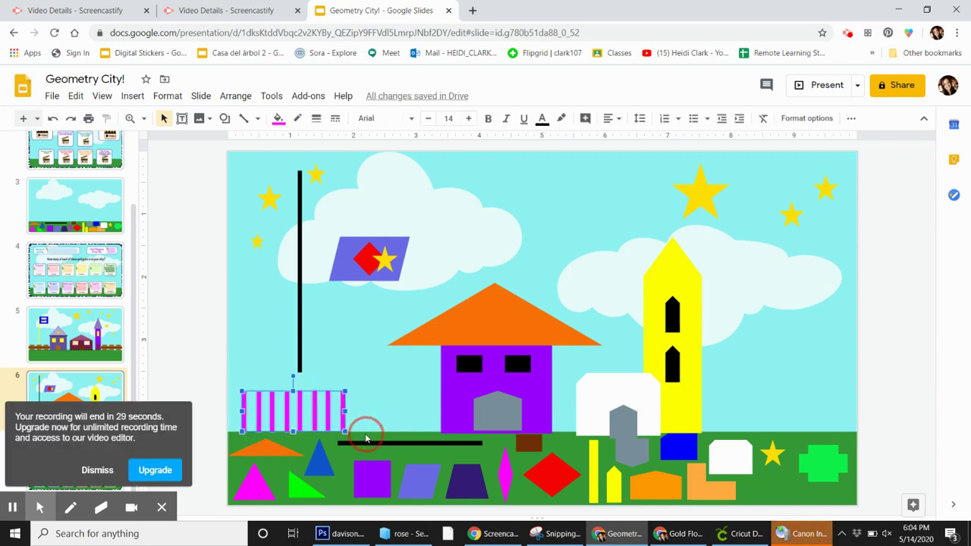
pyautogui.hotkey('ctrl', 'd')
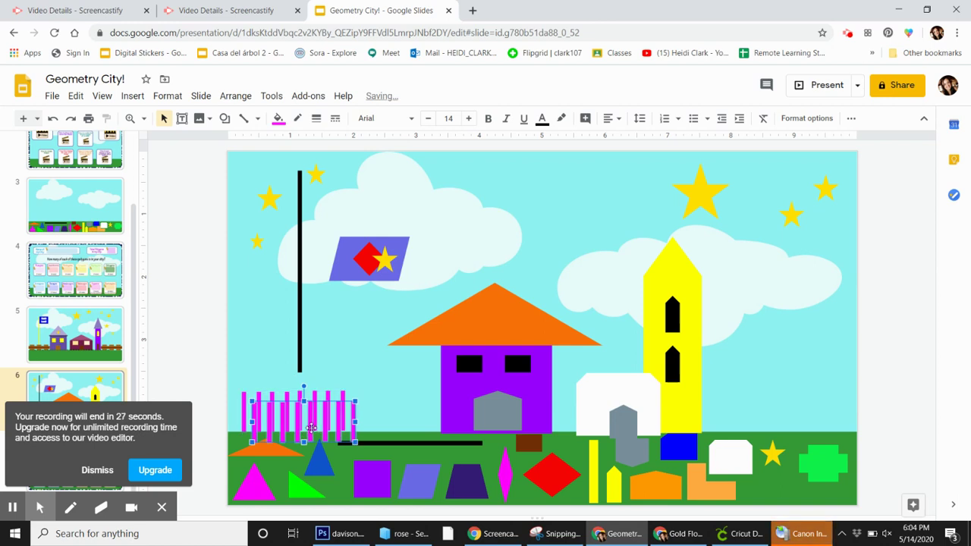
pyautogui.moveTo(311, 428); pyautogui.dragTo(417, 417)
# - Set the flagpole back under its flag and delete the extra picket at the house
pyautogui.moveTo(300, 316)
pyautogui.mouseDown()
pyautogui.moveTo(334, 380)
pyautogui.moveTo(341, 372)
pyautogui.mouseUp()
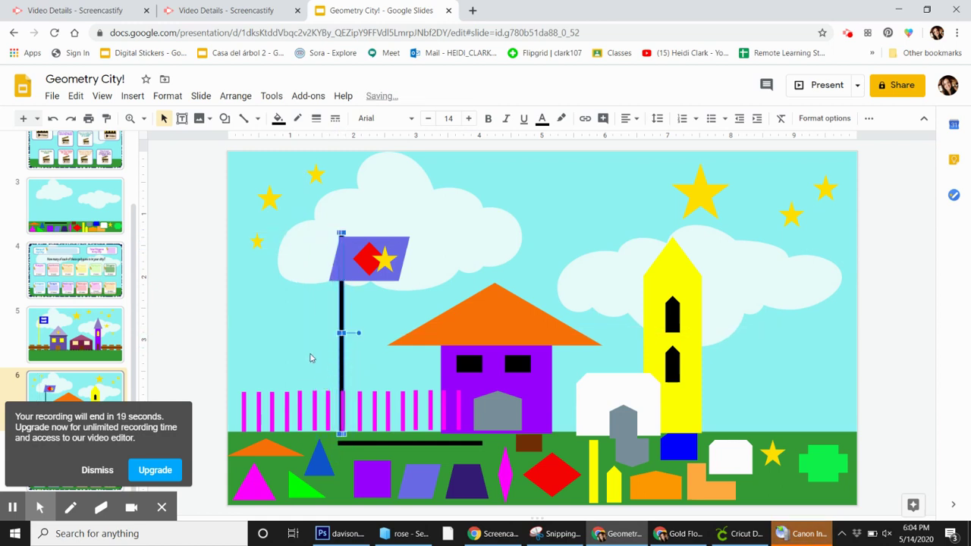
pyautogui.click(287, 336)
pyautogui.click(447, 383)
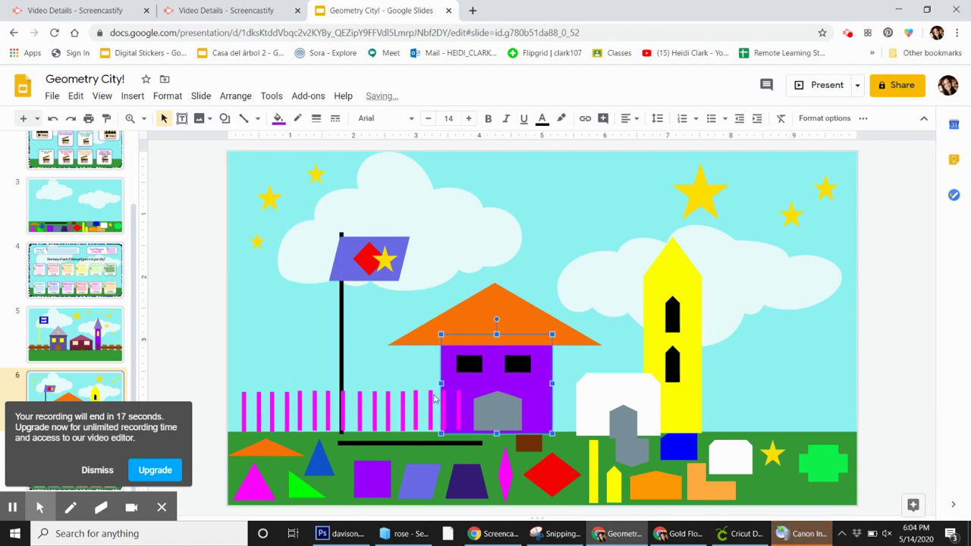
pyautogui.click(442, 407)
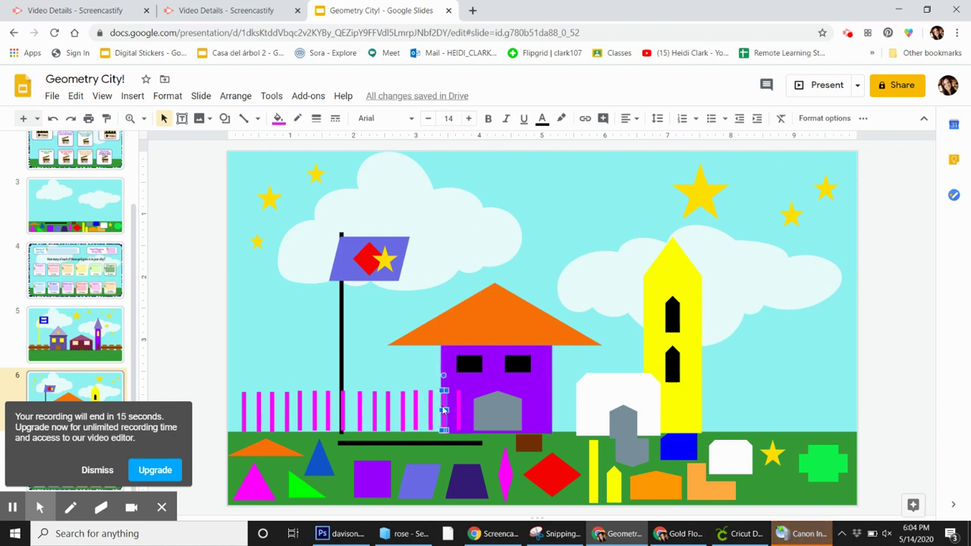
pyautogui.press('Delete')
# - Delete the extra picket by the house and the remaining spare shapes on the green ground
pyautogui.click(459, 412)
pyautogui.press('Delete')
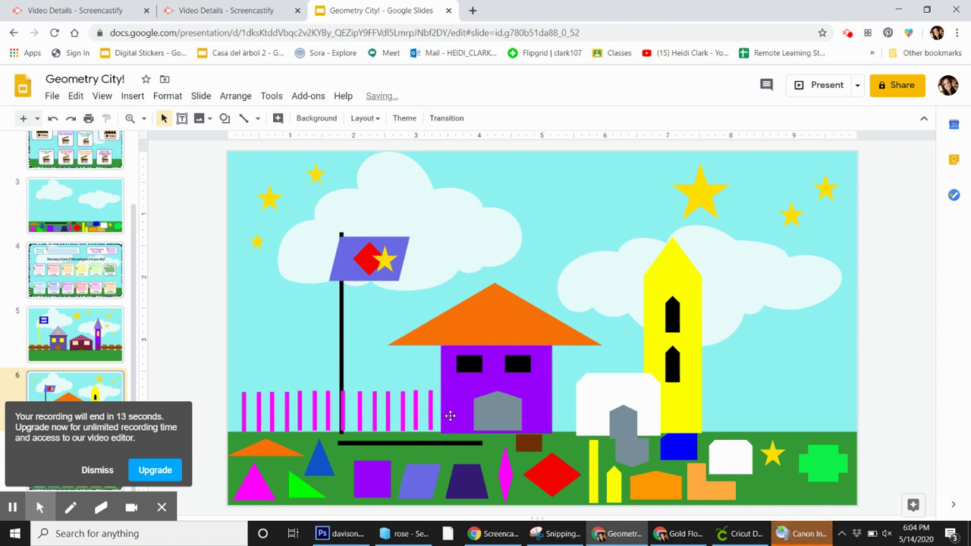
pyautogui.moveTo(841, 508); pyautogui.dragTo(242, 447)
pyautogui.press('Delete')
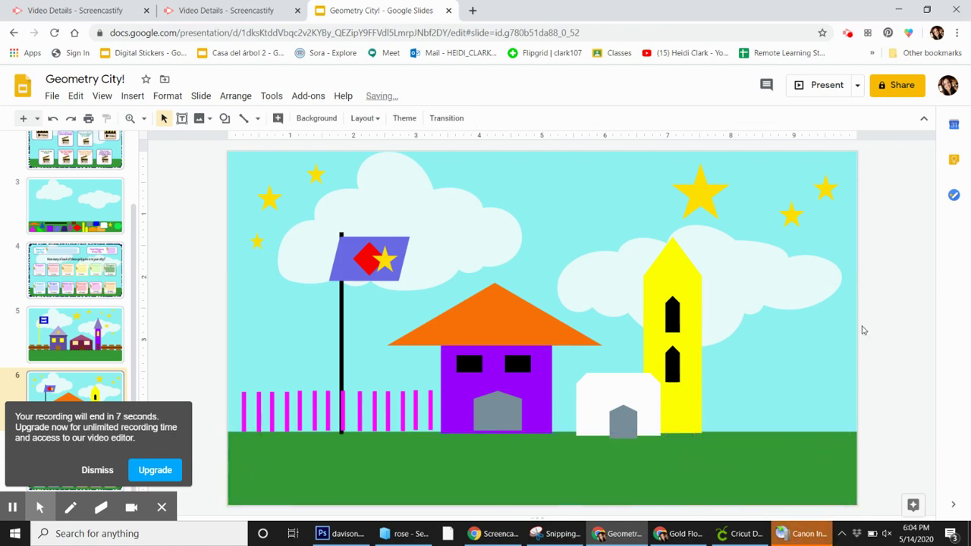